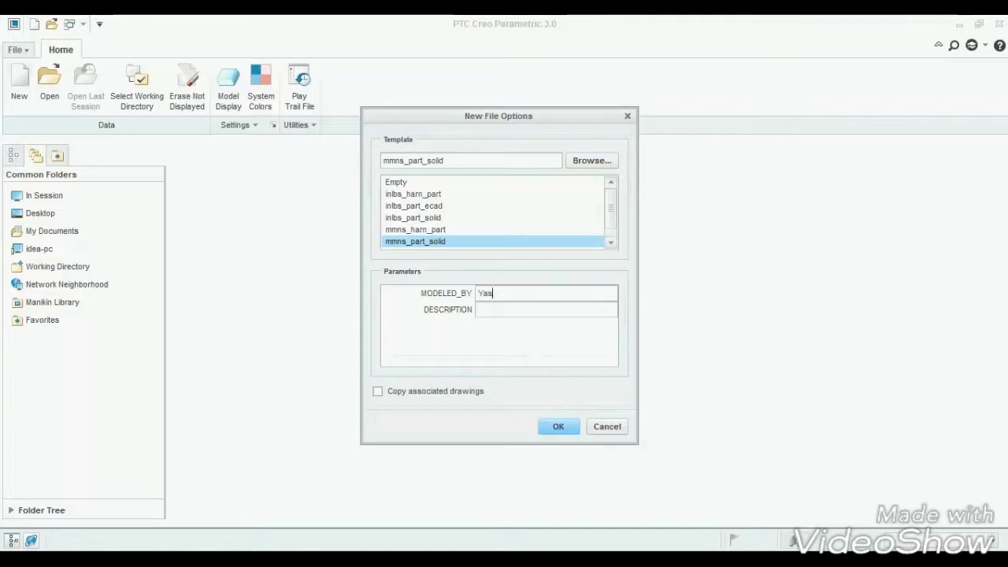
# Enter the modeler's name and the description Suspension_Spring, and create the part from the mmns_part_solid template
pyautogui.write('ad')
pyautogui.click(499, 314)
pyautogui.write('Suspension_Spring')
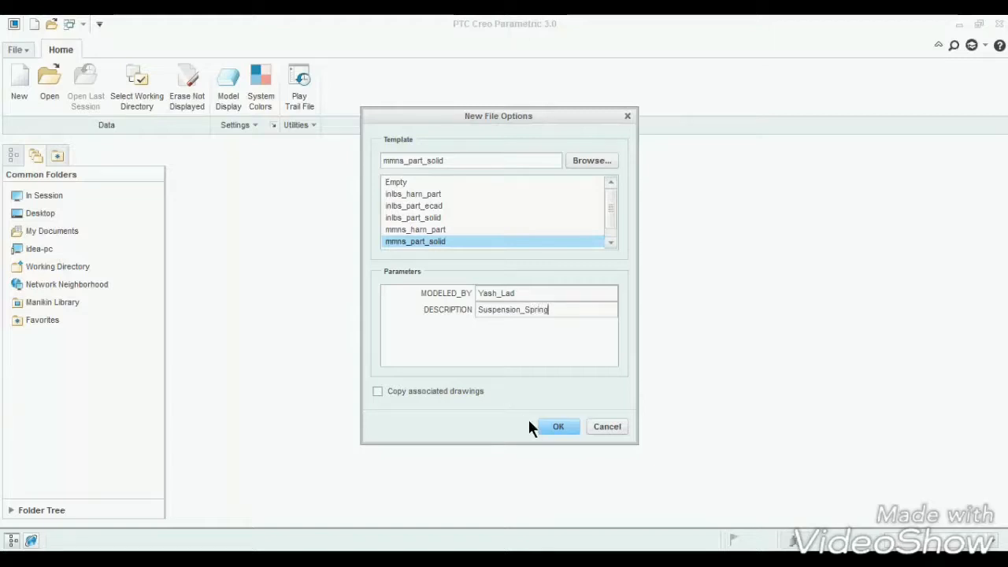
pyautogui.click(557, 432)
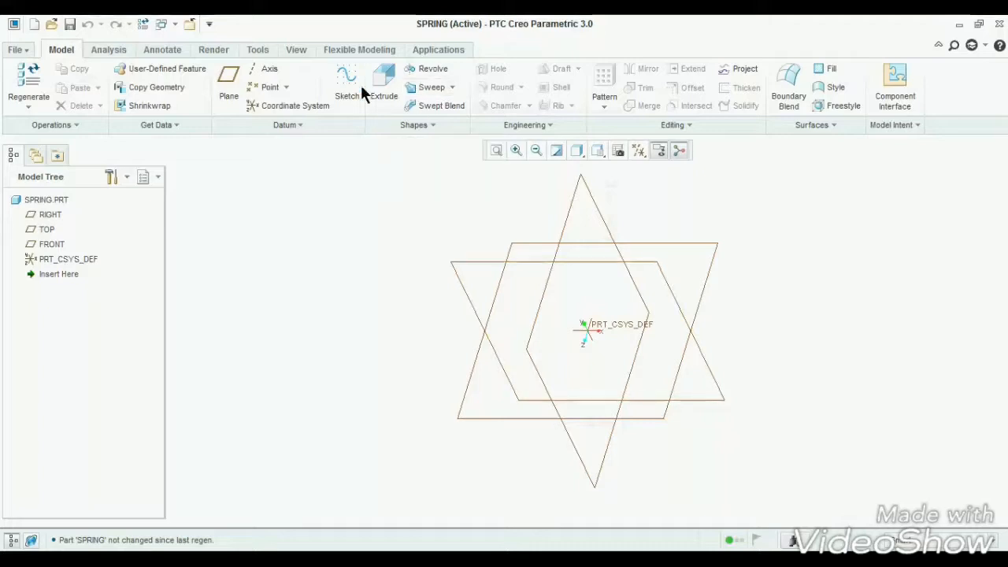
# Create a datum axis at the intersection of the RIGHT and FRONT datum planes
pyautogui.click(554, 266)
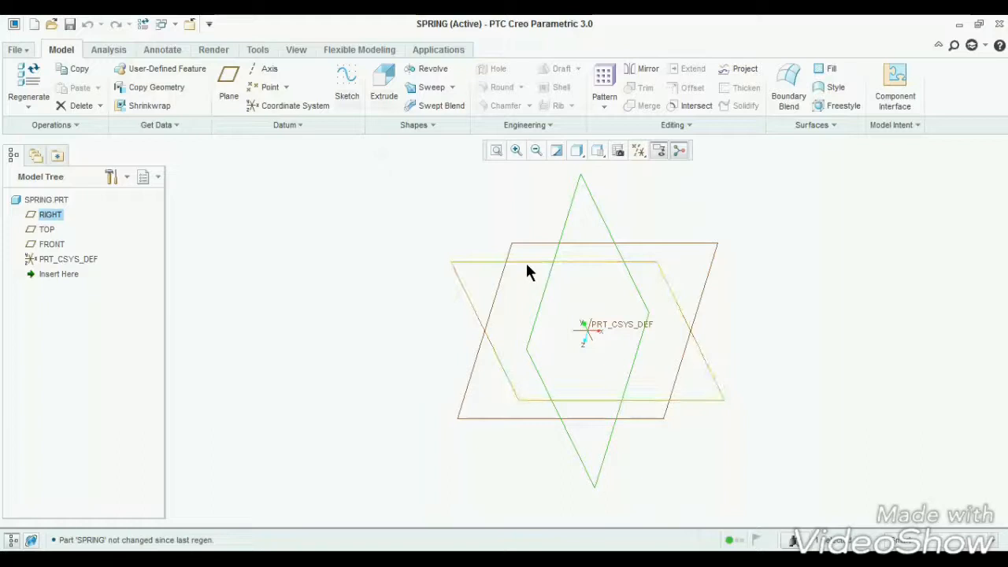
pyautogui.keyDown('ctrl'); pyautogui.click(526, 263); pyautogui.keyUp('ctrl')
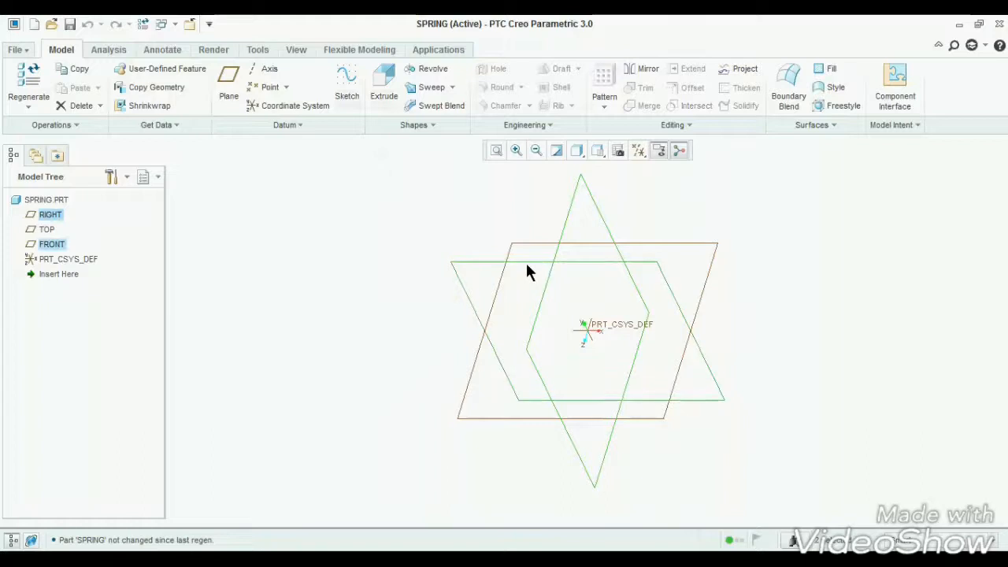
pyautogui.click(265, 70)
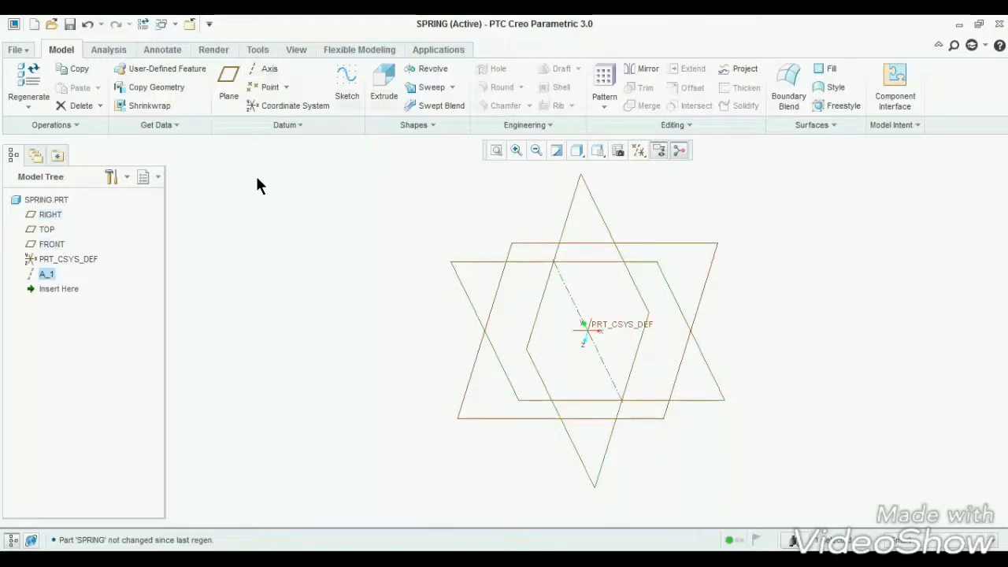
# On the FRONT plane, sketch a vertical line about 428 mm long and about 161 mm from the vertical reference, crossing the horizontal reference
pyautogui.click(352, 85)
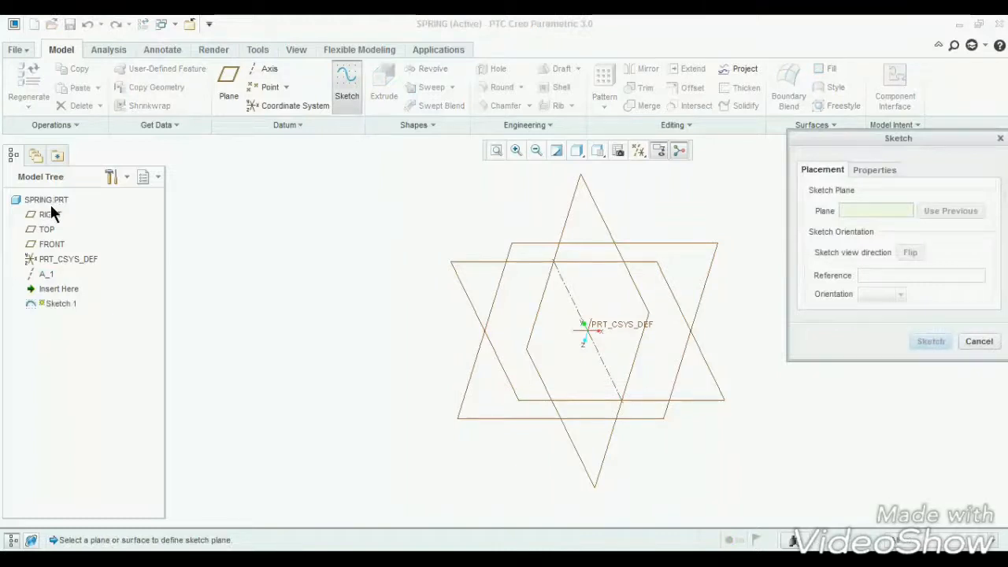
pyautogui.click(53, 244)
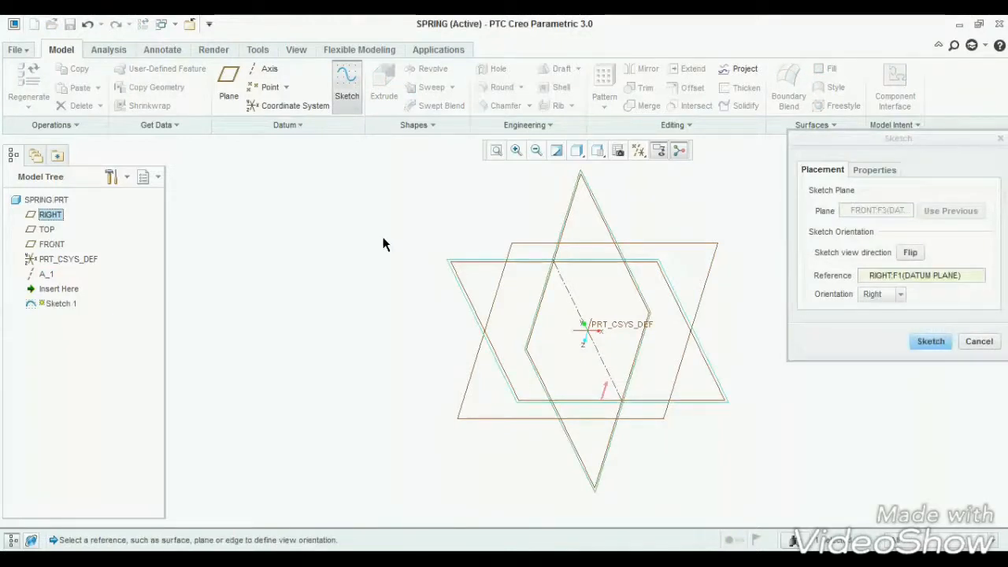
pyautogui.click(934, 344)
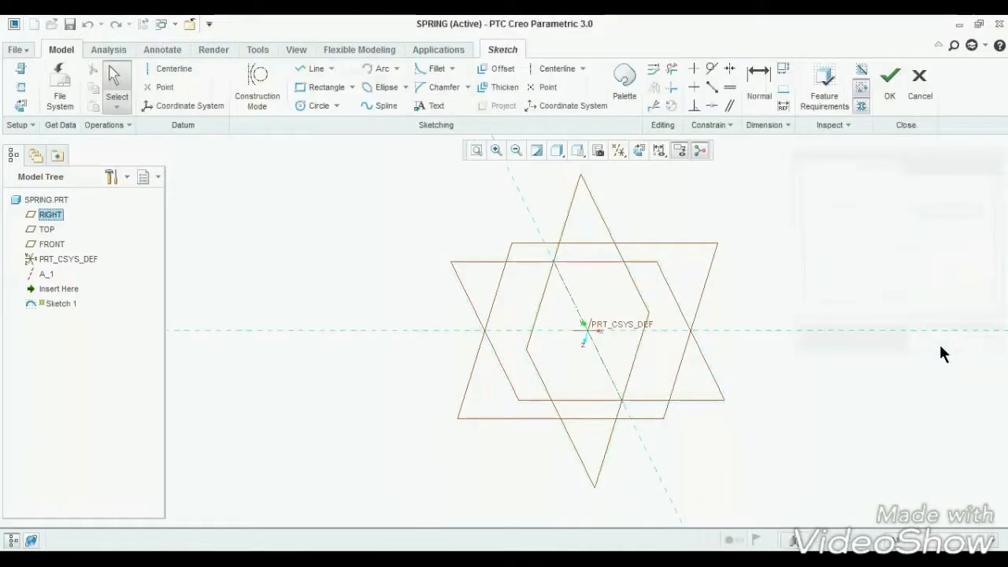
pyautogui.click(645, 152)
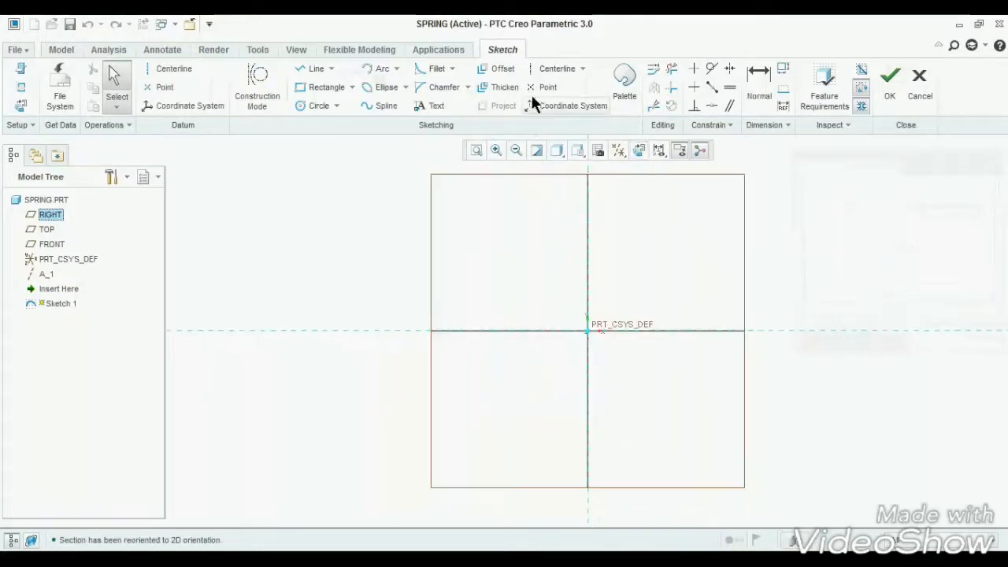
pyautogui.click(317, 68)
pyautogui.click(687, 202)
pyautogui.click(687, 400)
pyautogui.click(697, 465)
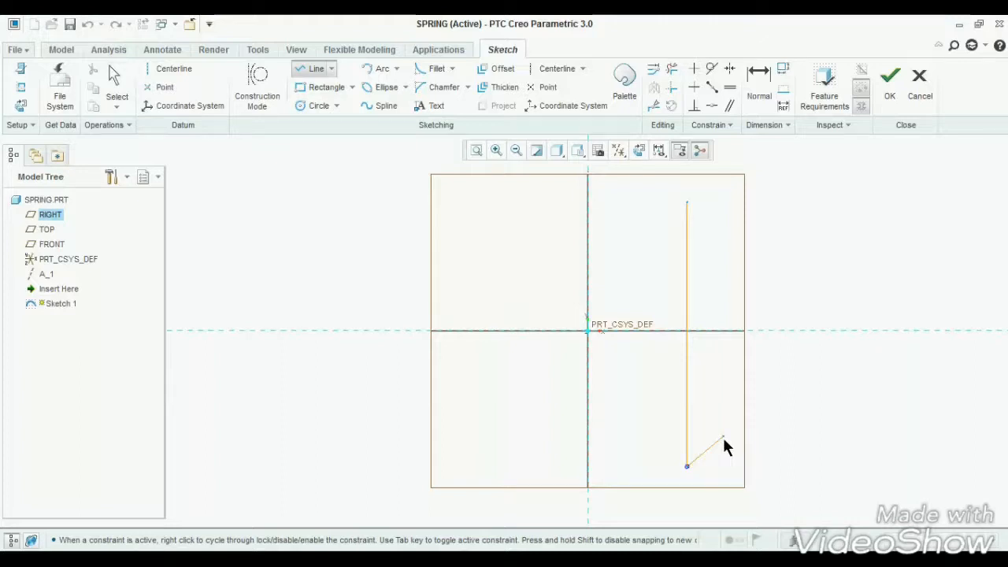
pyautogui.middleClick(734, 404)
pyautogui.middleClick(734, 404)
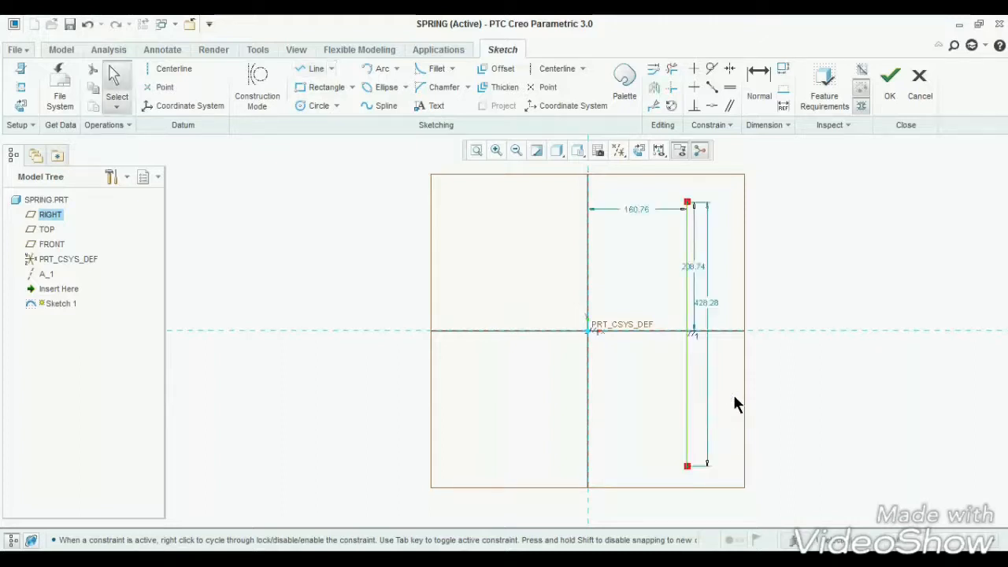
# Set the sketched line's distance from the vertical reference to 30 mm
pyautogui.doubleClick(635, 214)
pyautogui.write('30')
pyautogui.press('Return')
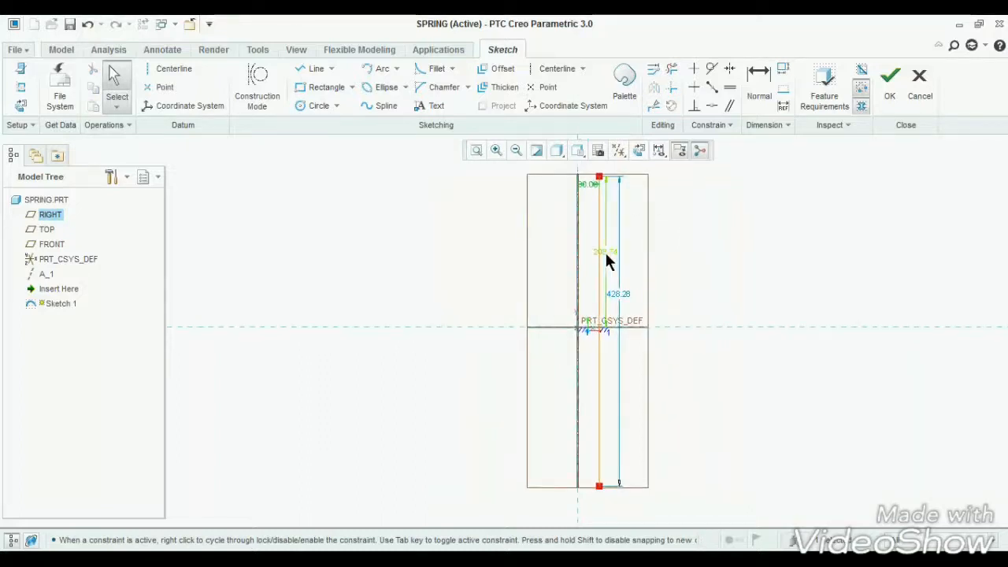
# Set the line's upper end 25 mm above the horizontal reference and its total length to 50 mm
pyautogui.doubleClick(606, 253)
pyautogui.write('25')
pyautogui.press('Return')
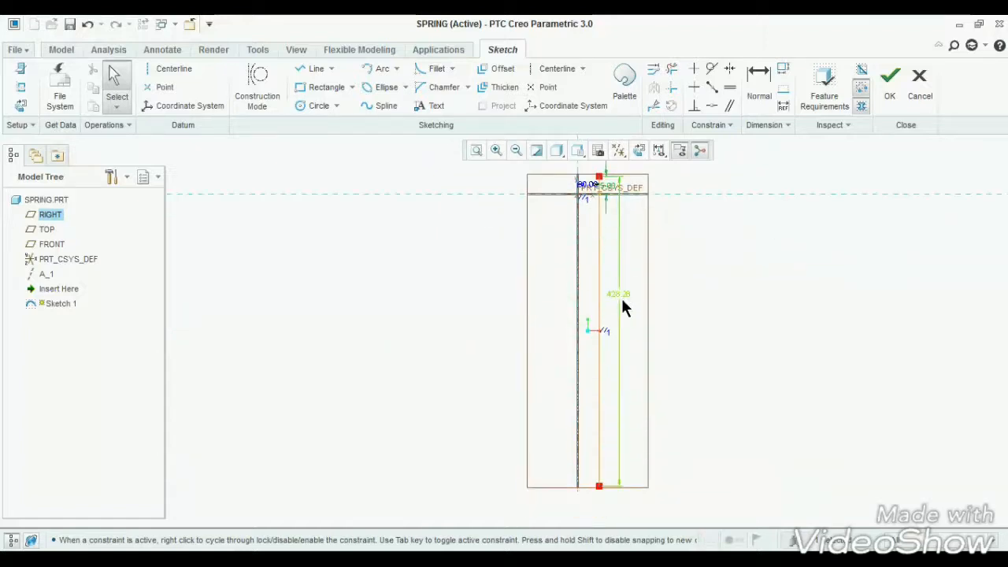
pyautogui.doubleClick(622, 299)
pyautogui.write('50')
pyautogui.press('Return')
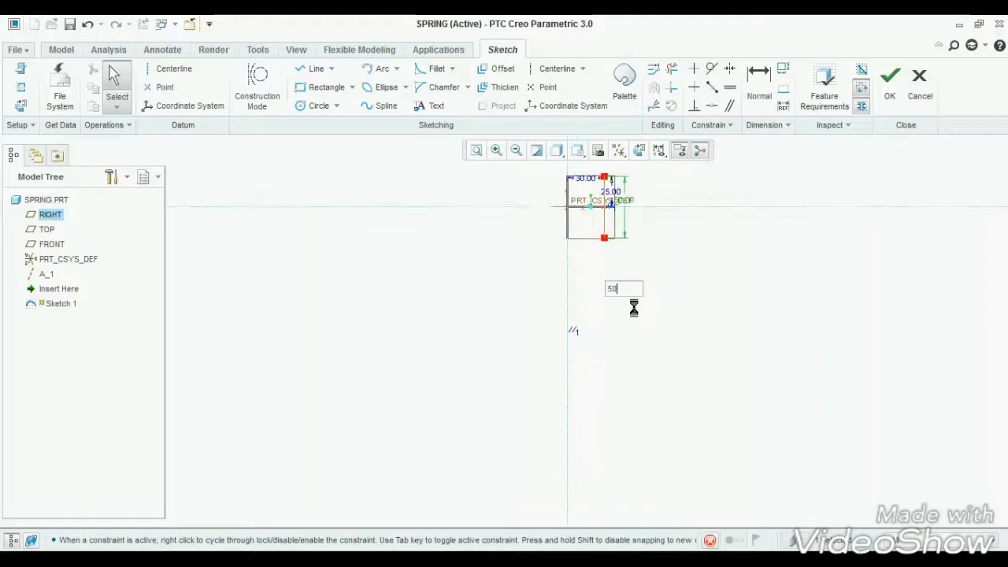
# Set the line's upper end 35 mm above the horizontal reference and its length to 70 mm, and finish the sketch
pyautogui.doubleClick(664, 254)
pyautogui.write('35')
pyautogui.press('Return')
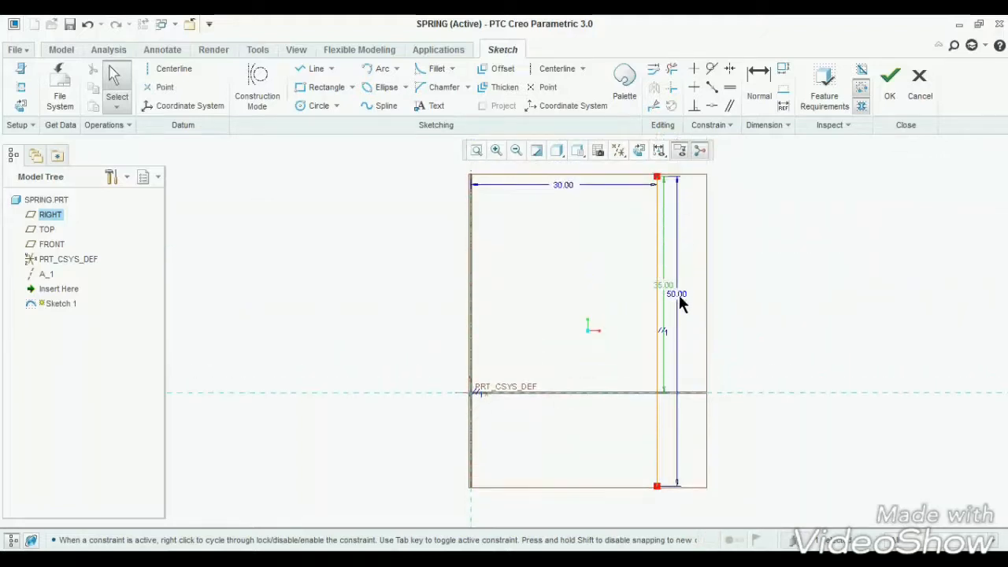
pyautogui.doubleClick(678, 296)
pyautogui.write('70')
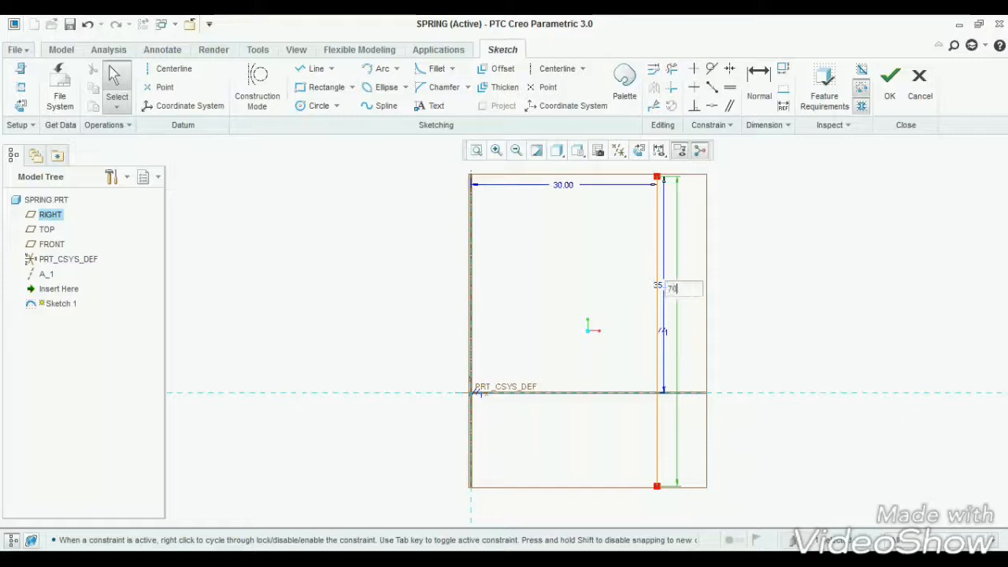
pyautogui.press('Return')
pyautogui.click(890, 83)
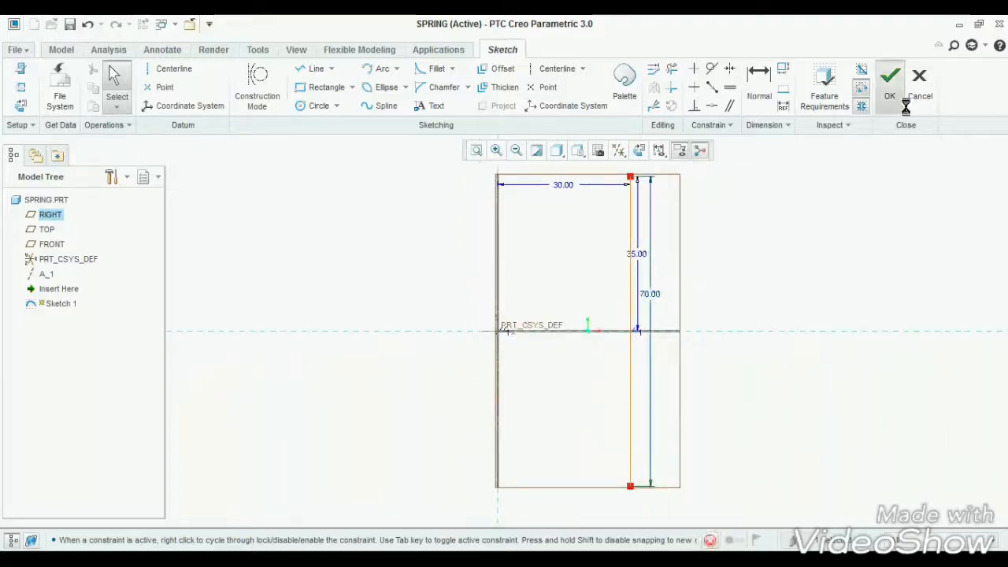
pyautogui.click(600, 246)
pyautogui.hotkey('ctrl', 'd')
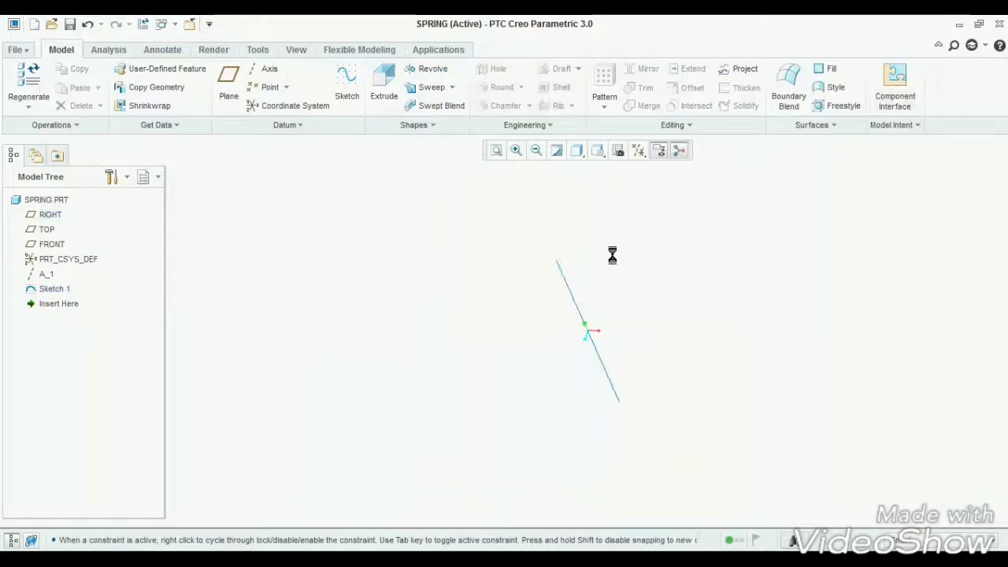
# Start a Helical Sweep using the sketched line as the helix profile and datum axis A_1 as the axis of revolution
pyautogui.click(451, 88)
pyautogui.click(452, 121)
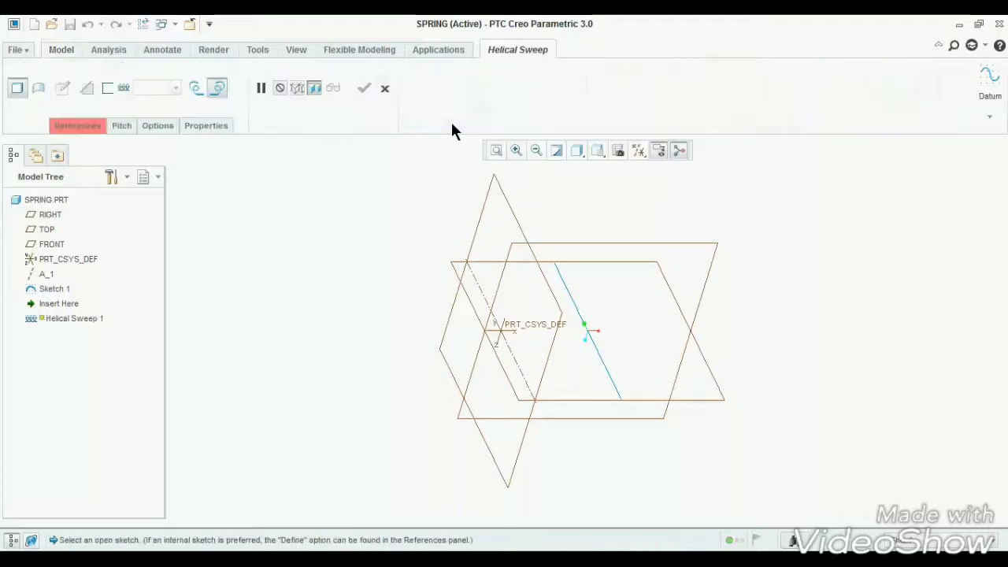
pyautogui.click(564, 276)
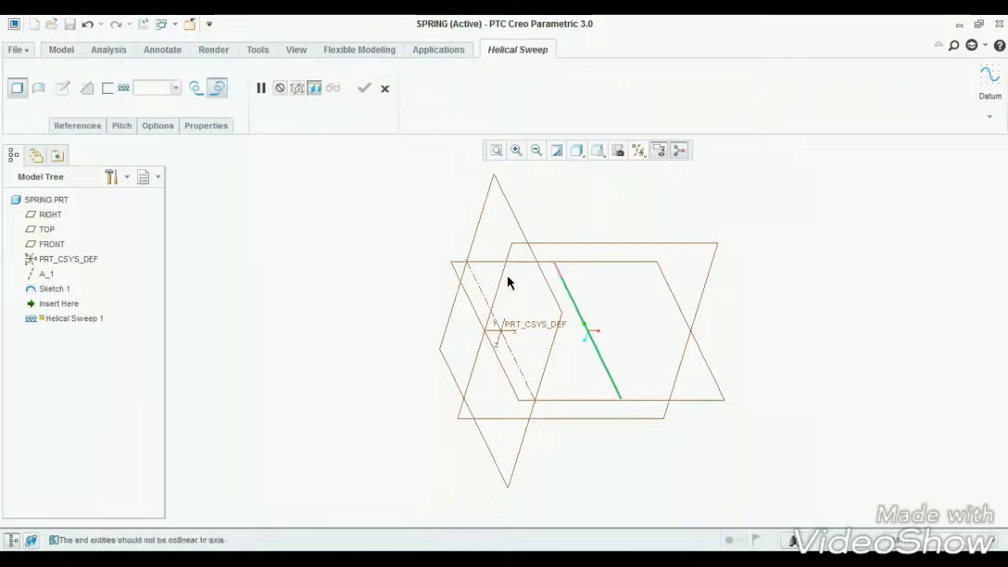
pyautogui.click(481, 291)
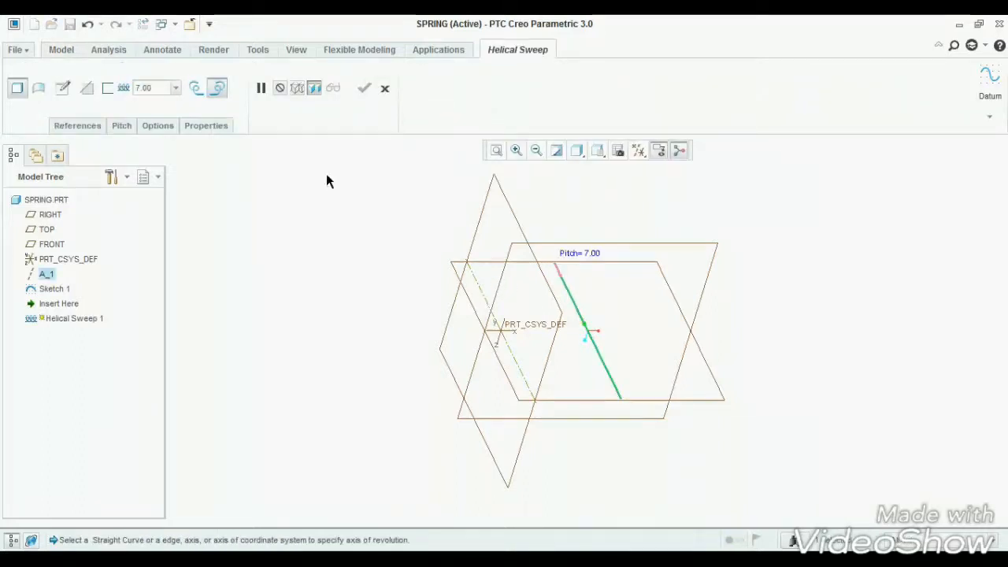
# Sketch the sweep section as a 5 mm diameter circle centred on the start point of the helix profile, and finish the section
pyautogui.click(63, 89)
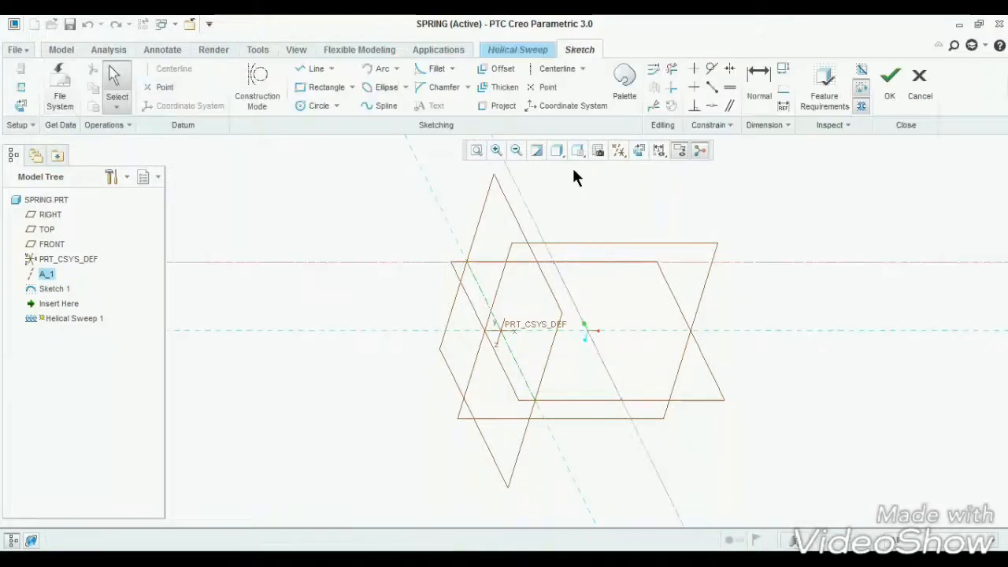
pyautogui.click(639, 151)
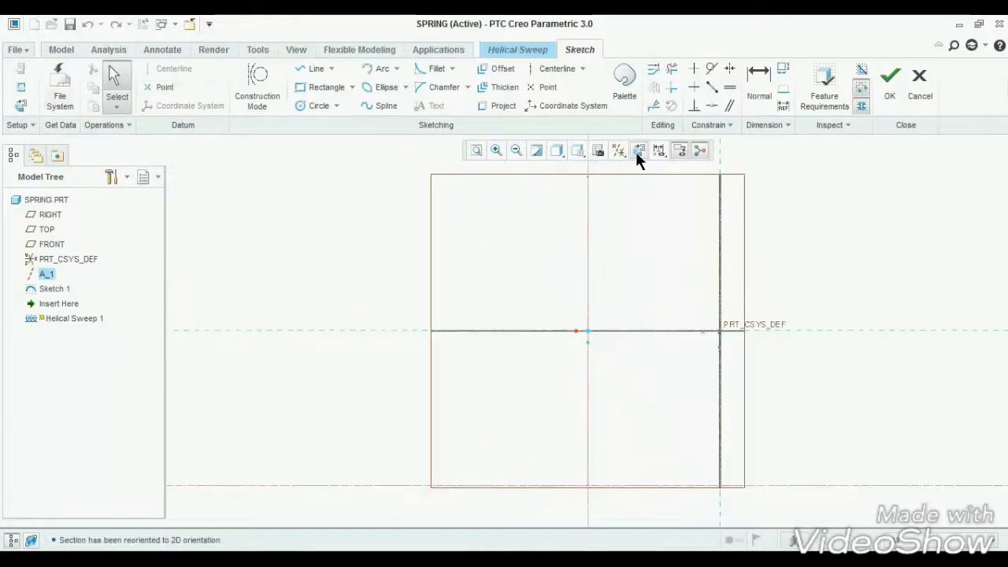
pyautogui.click(312, 106)
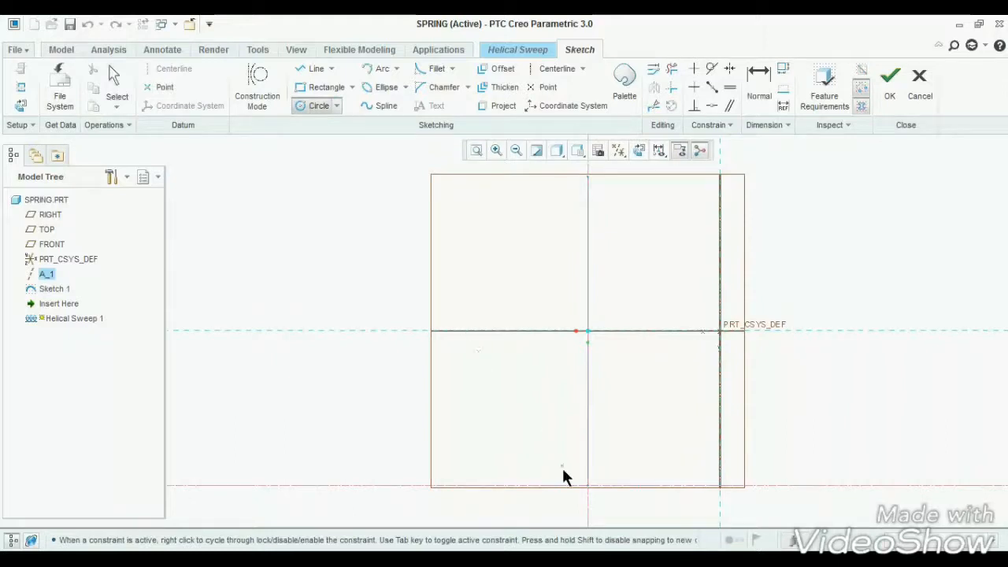
pyautogui.click(586, 486)
pyautogui.click(619, 498)
pyautogui.middleClick(619, 498)
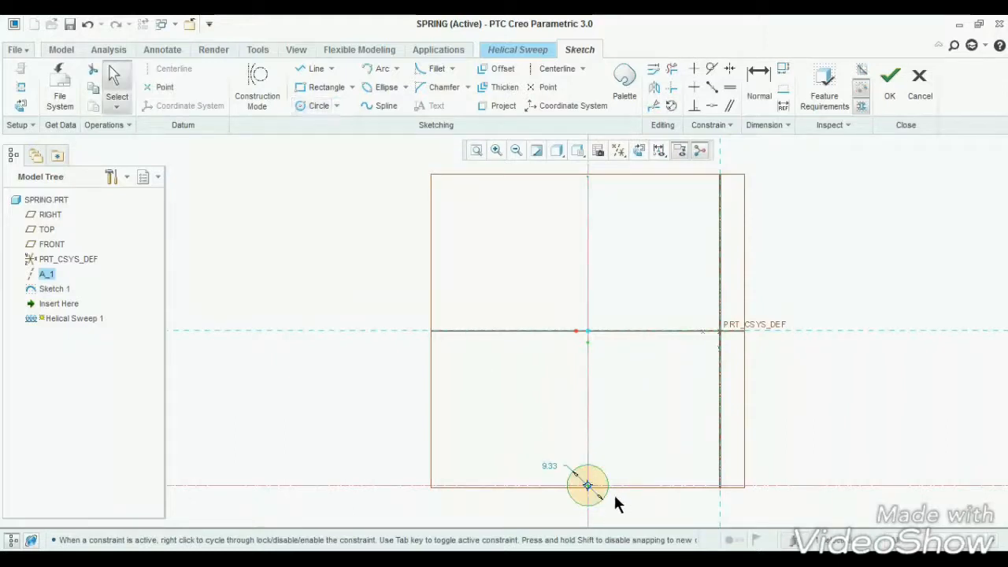
pyautogui.doubleClick(549, 475)
pyautogui.write('5')
pyautogui.press('Return')
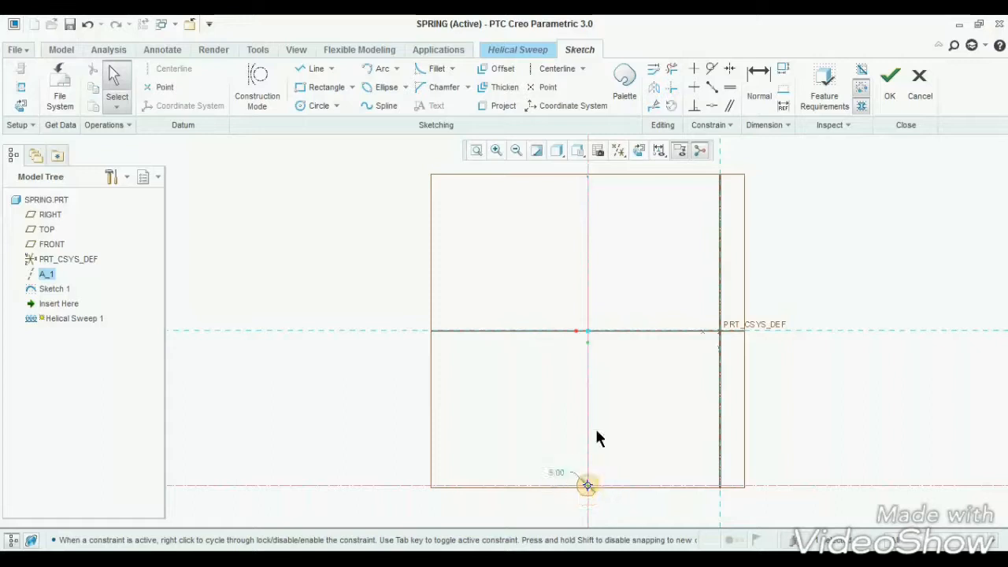
pyautogui.click(893, 88)
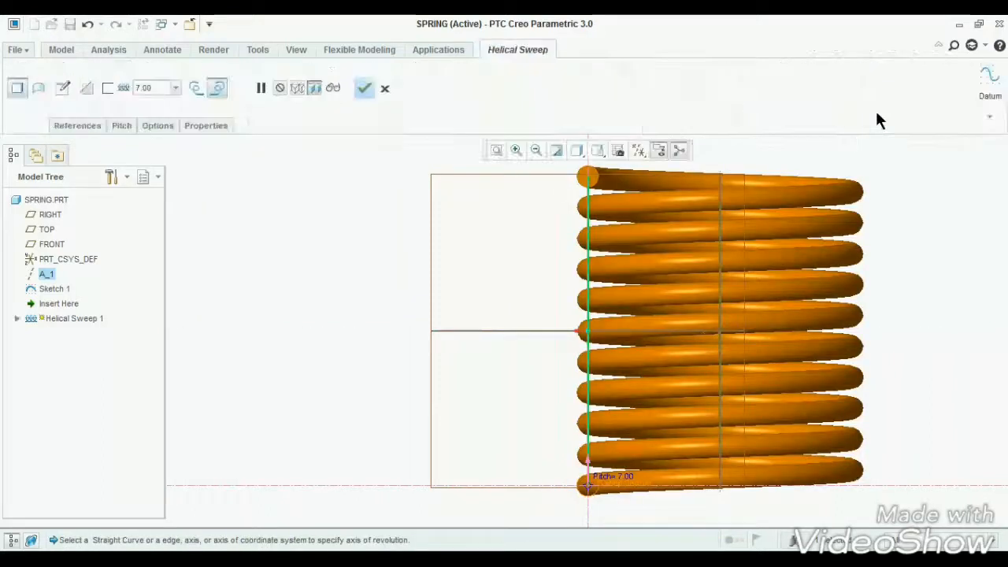
# Set the helical sweep's pitch to 9 mm
pyautogui.click(163, 101)
pyautogui.write('9')
pyautogui.press('Return')
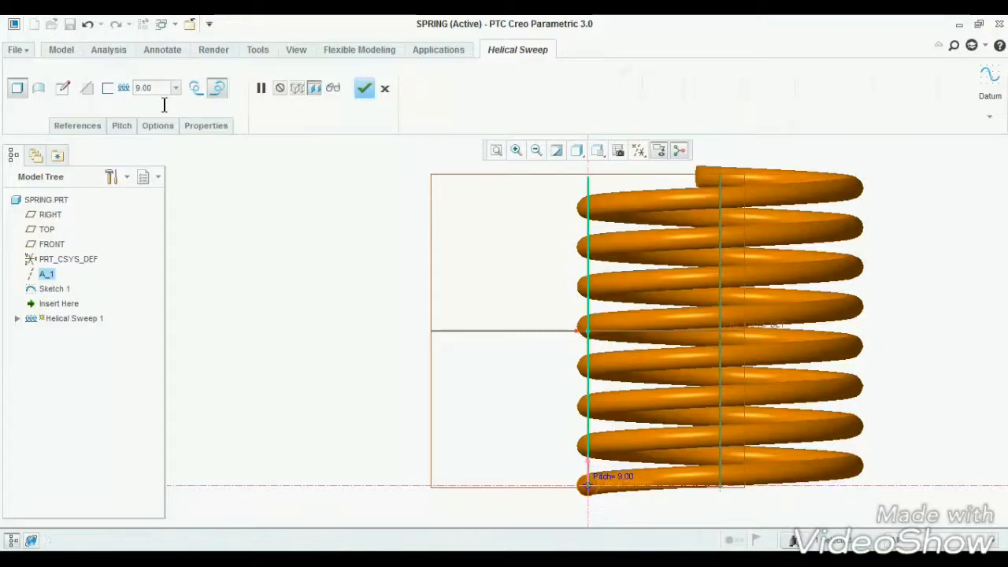
# Set the helical sweep's pitch to 10 mm
pyautogui.click(166, 104)
pyautogui.write('10')
pyautogui.press('Return')
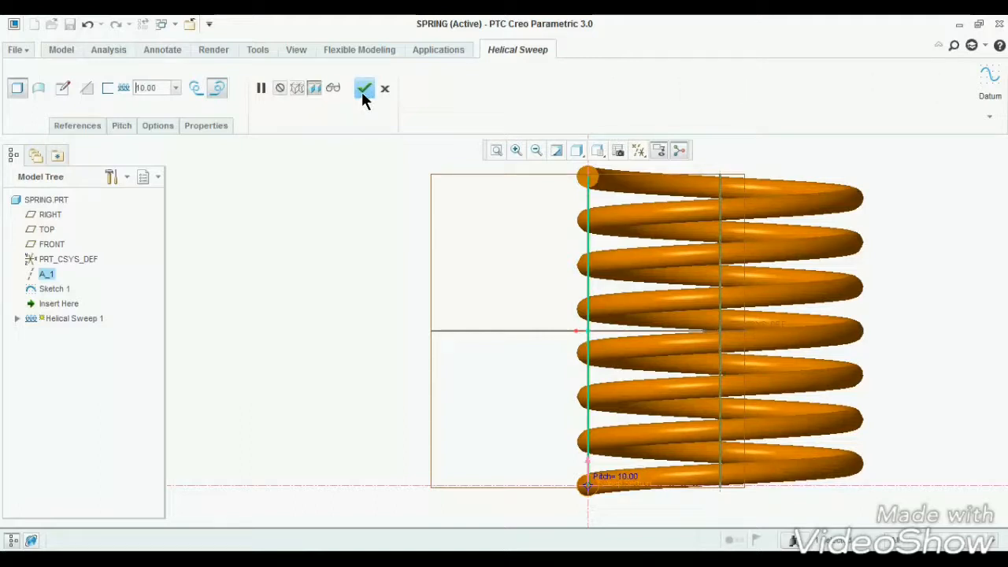
# Switch the helical sweep to the left-handed rule and complete the feature
pyautogui.moveTo(356, 208); pyautogui.dragTo(524, 320, button='middle')
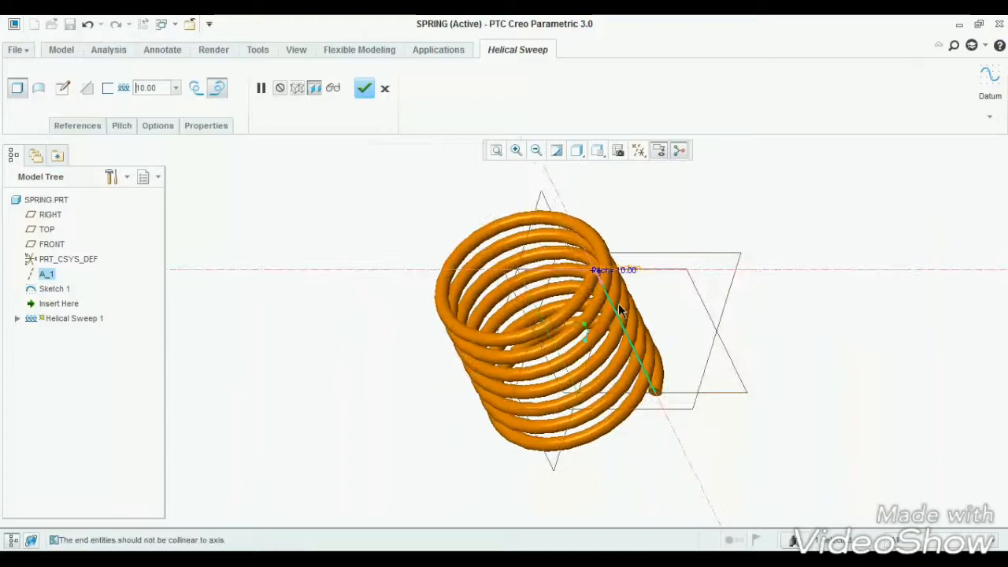
pyautogui.scroll(-3, 614, 338)
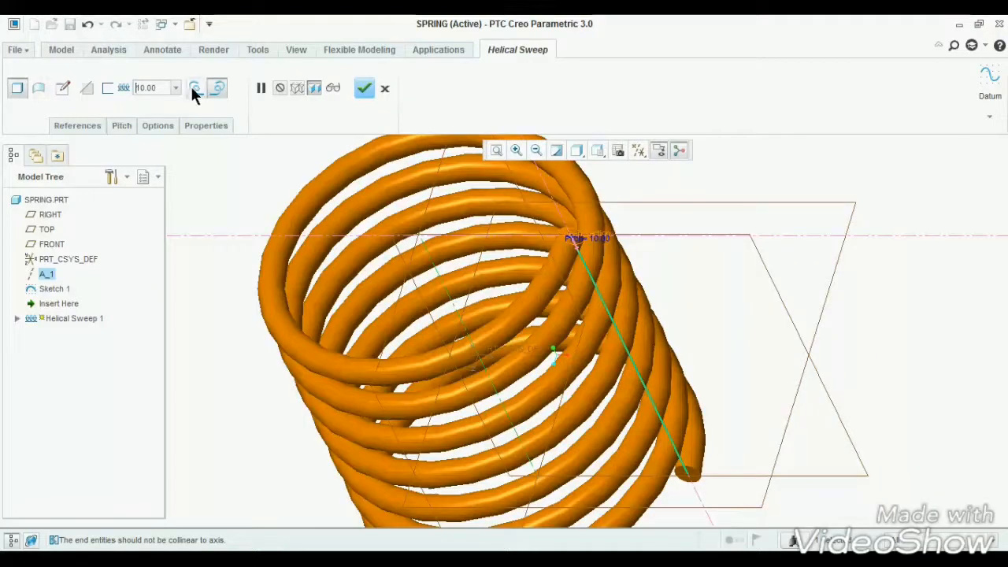
pyautogui.click(196, 89)
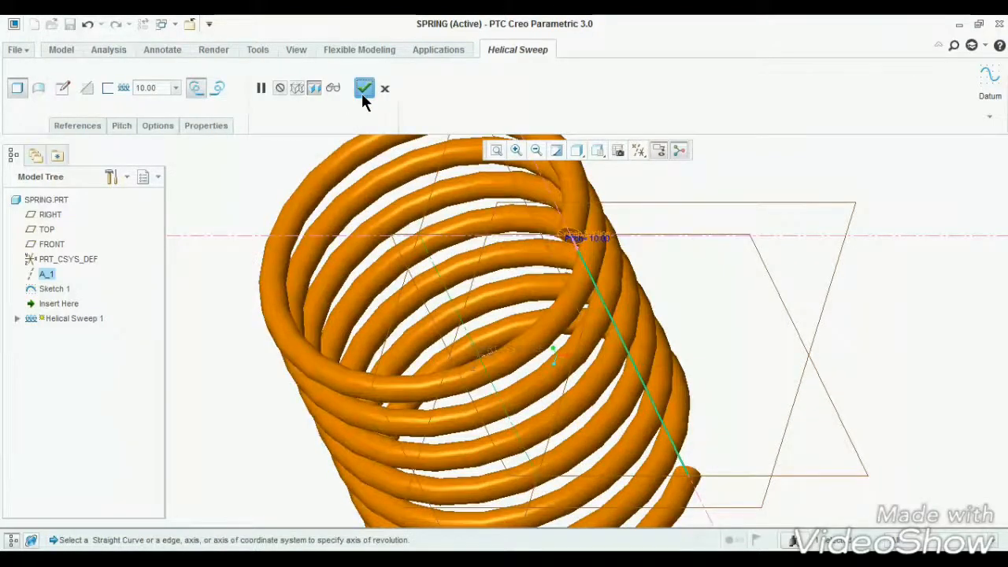
pyautogui.click(363, 91)
# Display the spring shaded with edges and hide the datum planes
pyautogui.click(578, 151)
pyautogui.click(587, 186)
pyautogui.click(640, 151)
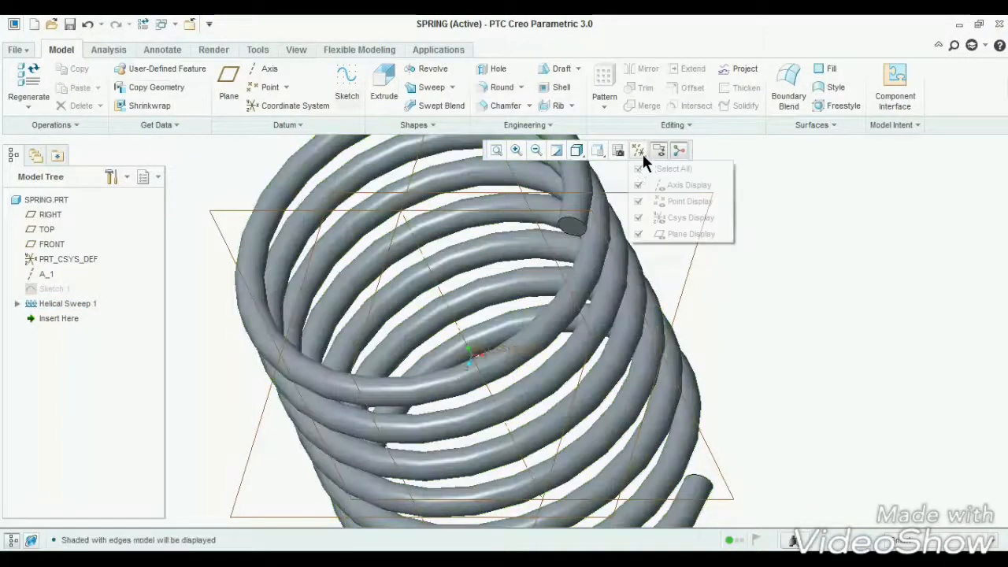
pyautogui.click(709, 229)
pyautogui.scroll(3, 786, 261)
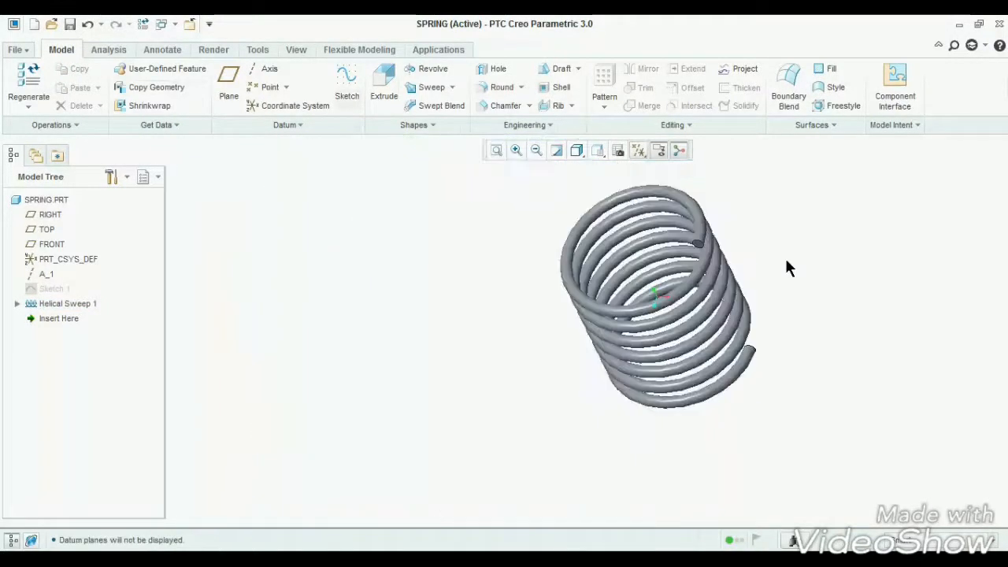
pyautogui.hotkey('ctrl', 'd')
pyautogui.moveTo(647, 302)
pyautogui.mouseDown(button='middle')
pyautogui.moveTo(625, 289)
pyautogui.moveTo(640, 293)
pyautogui.mouseUp(button='middle')
# Save a copy of the spring part to the Desktop in IGES format as spring
pyautogui.click(17, 49)
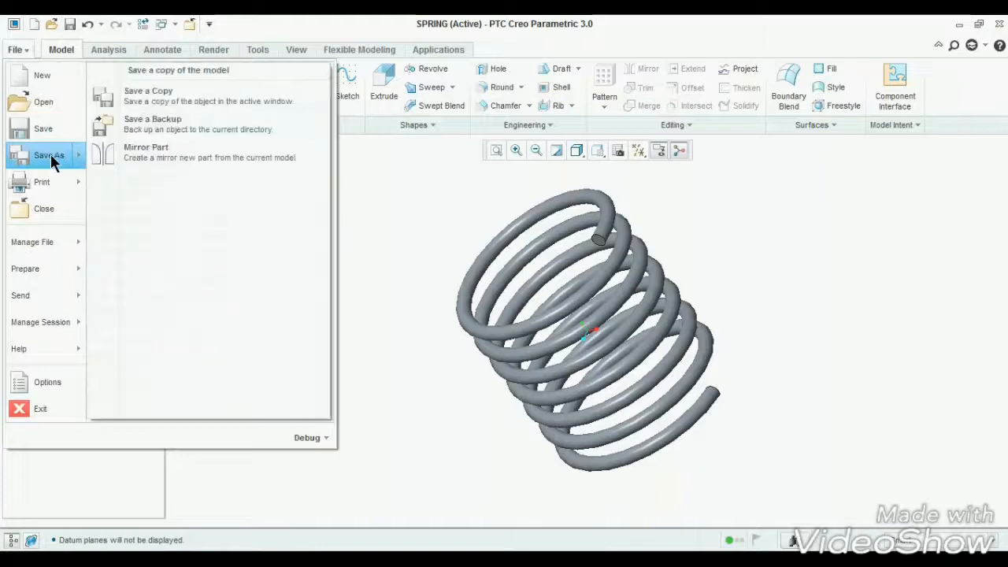
pyautogui.click(50, 154)
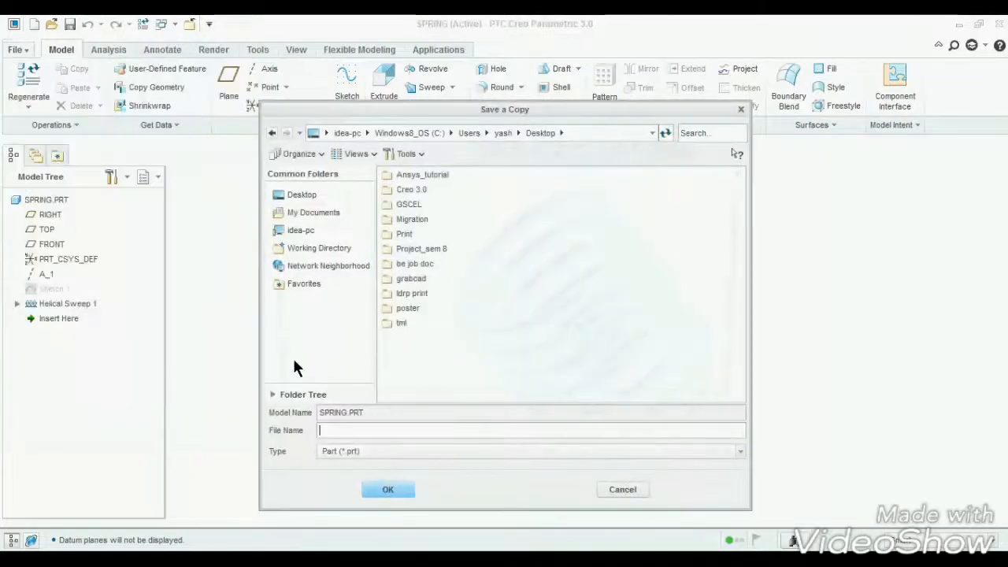
pyautogui.click(347, 455)
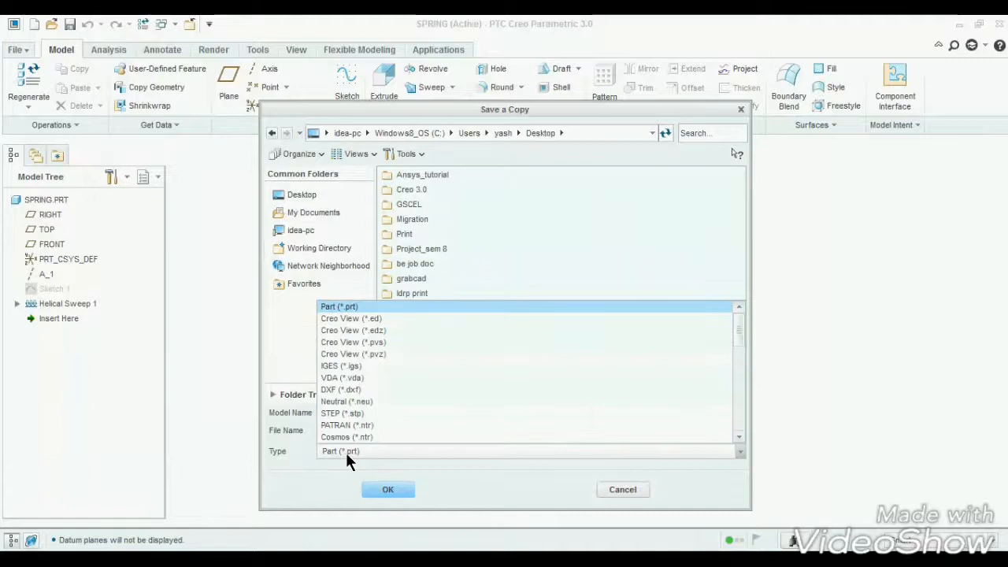
pyautogui.click(345, 366)
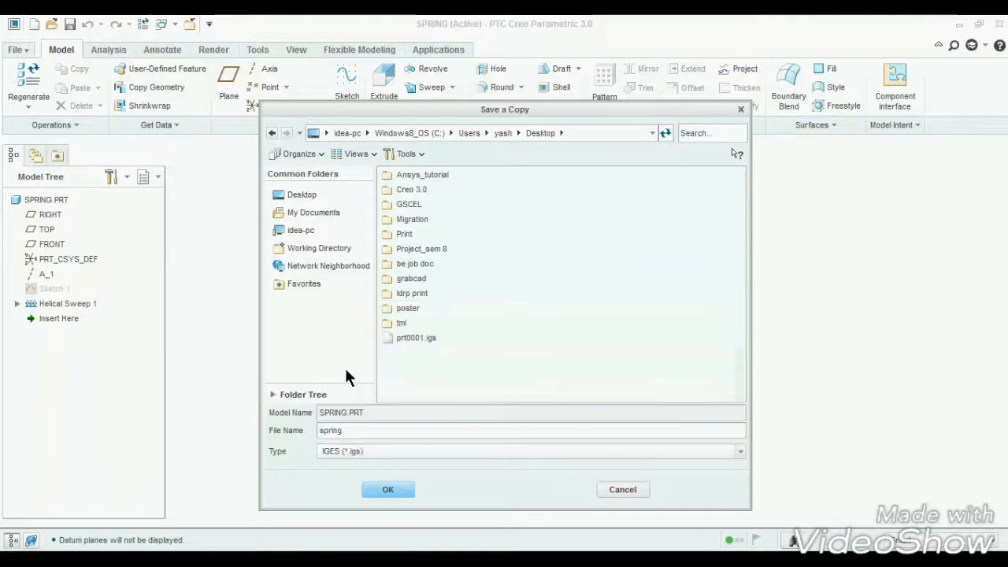
pyautogui.click(383, 490)
pyautogui.click(930, 535)
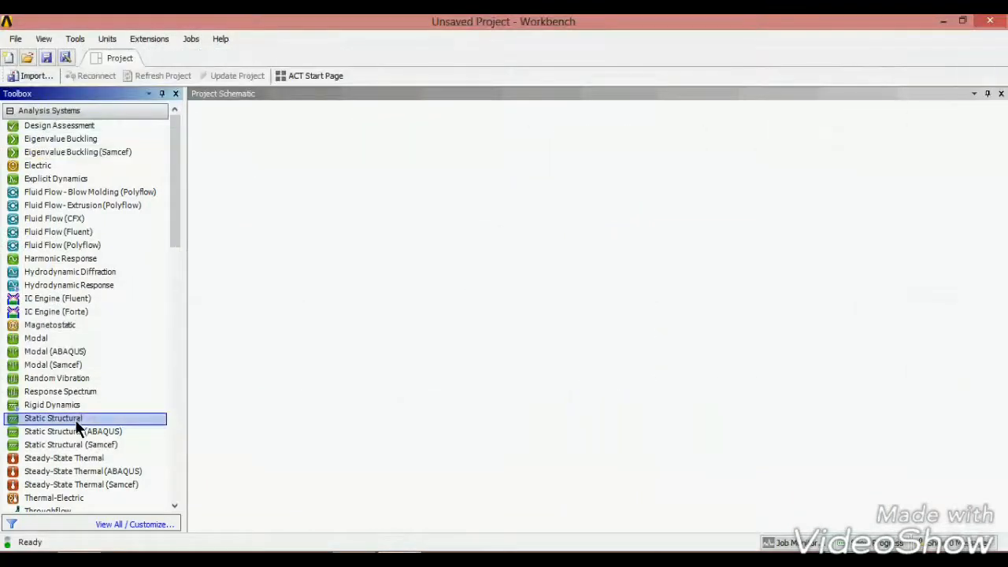
# In ANSYS Workbench, add a Static Structural analysis system to the project schematic and name it Suspension_test
pyautogui.moveTo(78, 419)
pyautogui.mouseDown()
pyautogui.moveTo(136, 426)
pyautogui.moveTo(265, 281)
pyautogui.moveTo(293, 183)
pyautogui.moveTo(311, 188)
pyautogui.mouseUp()
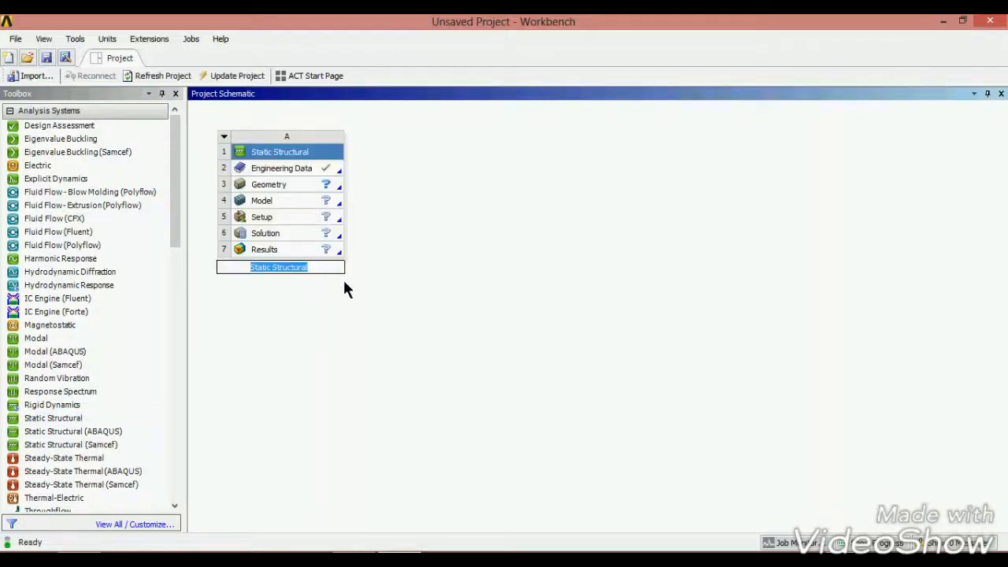
pyautogui.write('Sus')
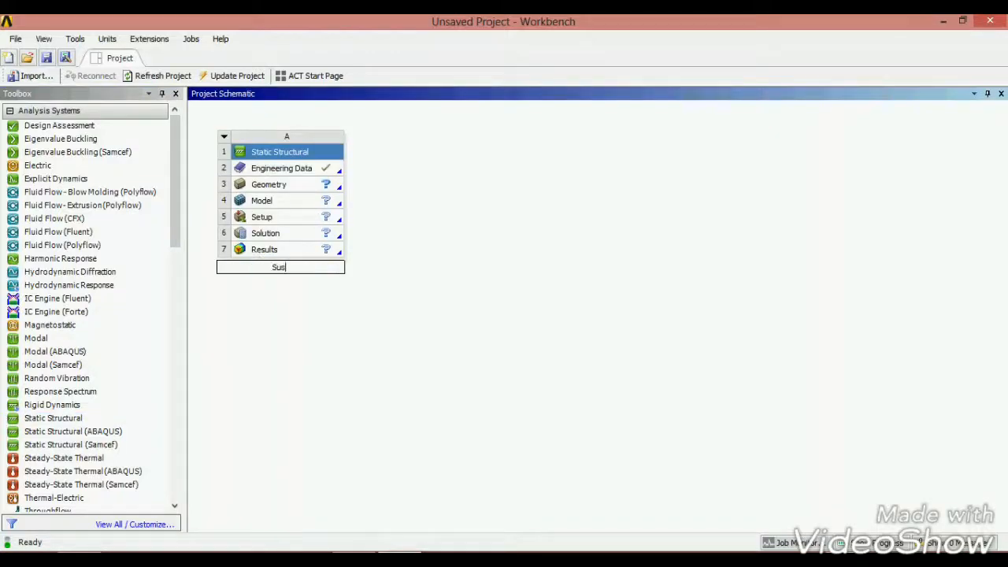
pyautogui.write('pension_test')
pyautogui.press('Return')
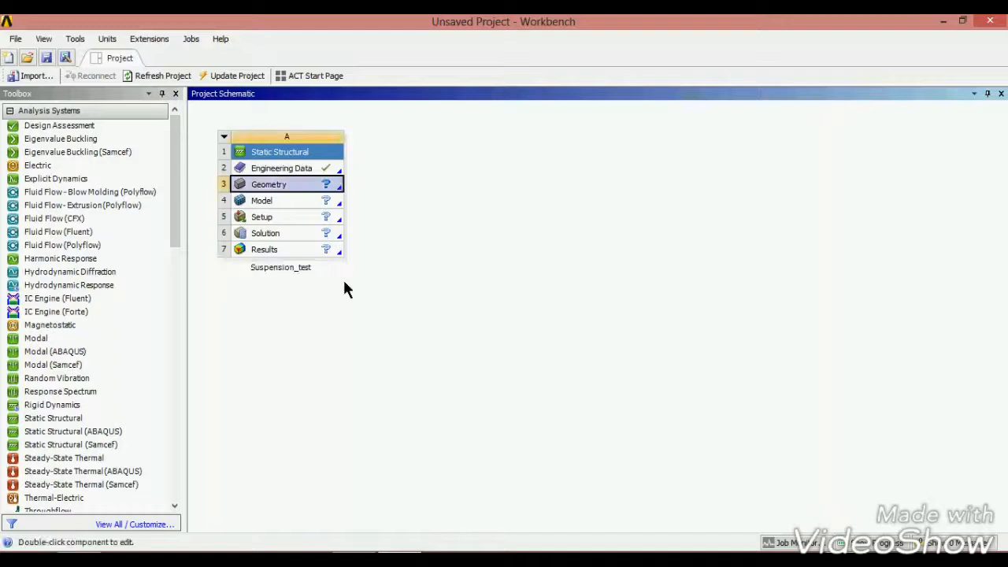
# Import spring.igs from the Desktop as the geometry of the Static Structural system
pyautogui.rightClick(331, 192)
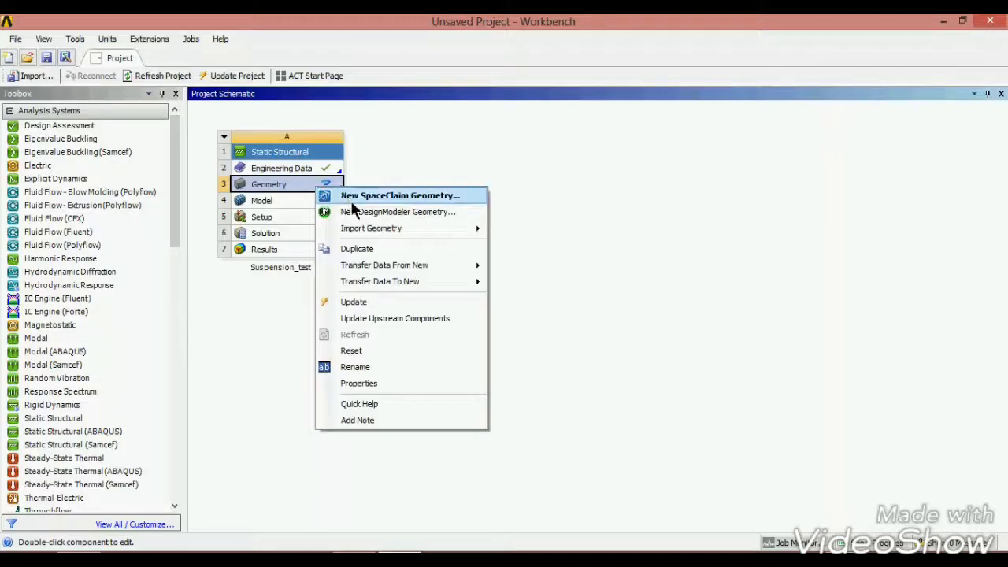
pyautogui.moveTo(438, 238)
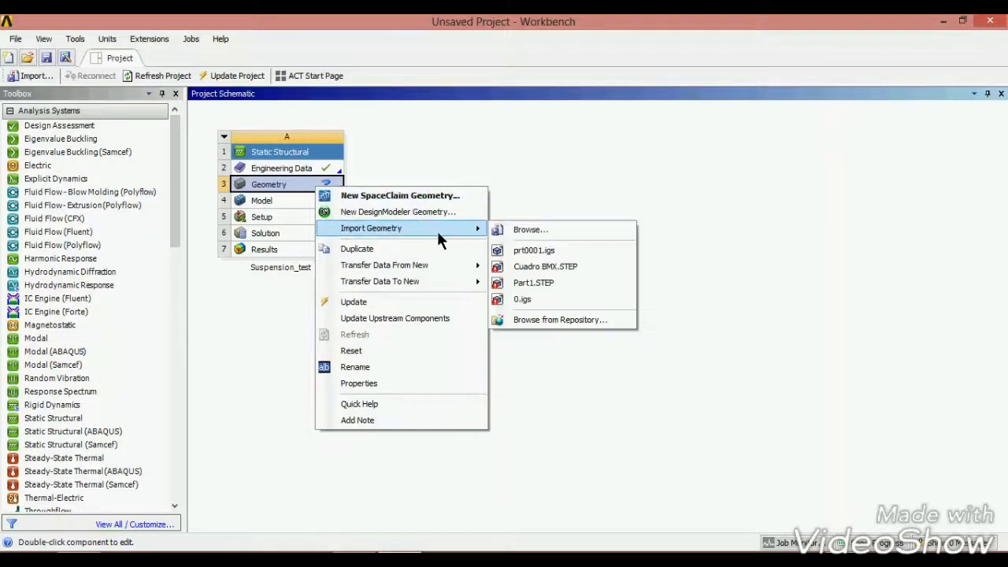
pyautogui.click(506, 235)
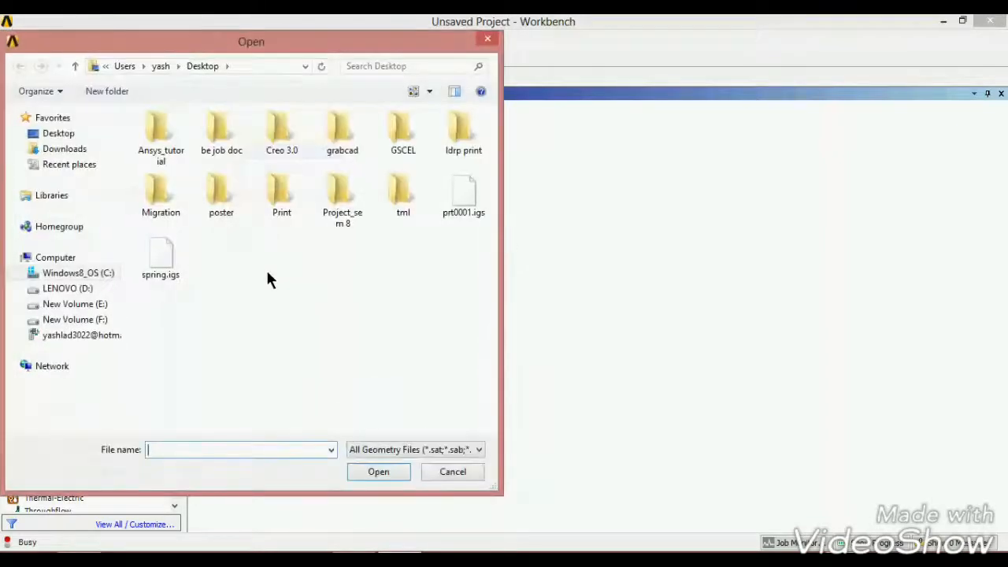
pyautogui.click(156, 275)
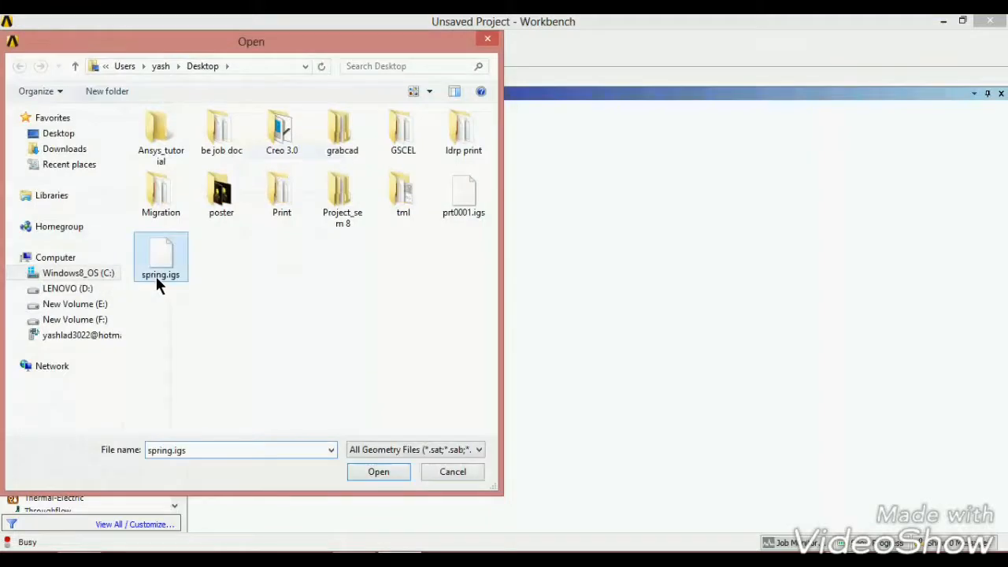
pyautogui.click(370, 471)
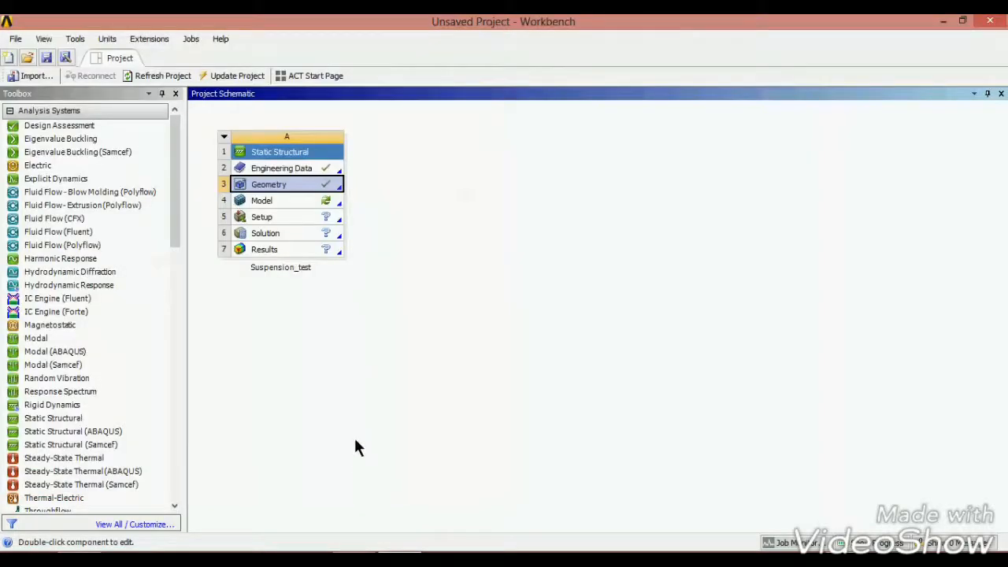
# Open the Suspension_test system's model in ANSYS Mechanical
pyautogui.click(325, 206)
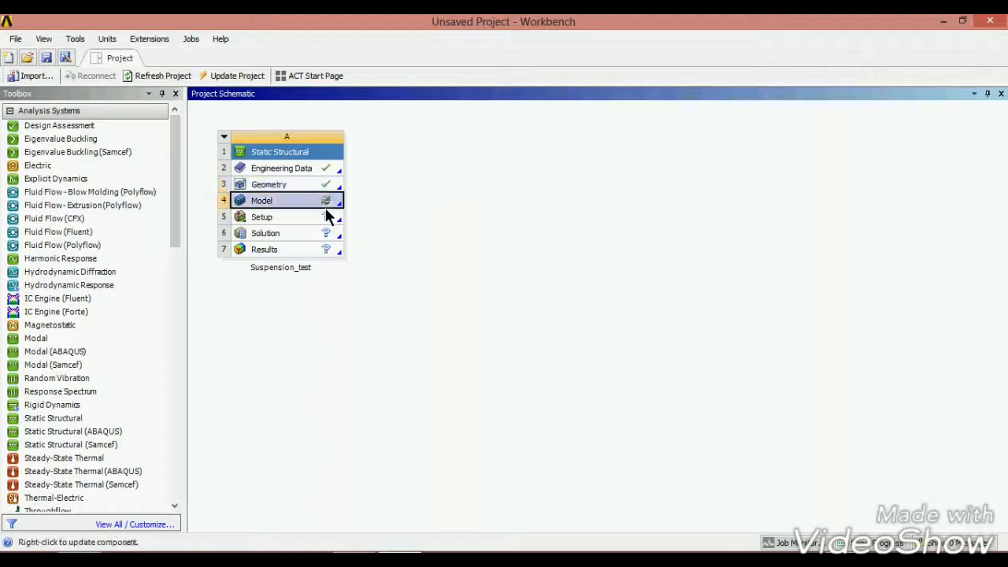
pyautogui.doubleClick(317, 203)
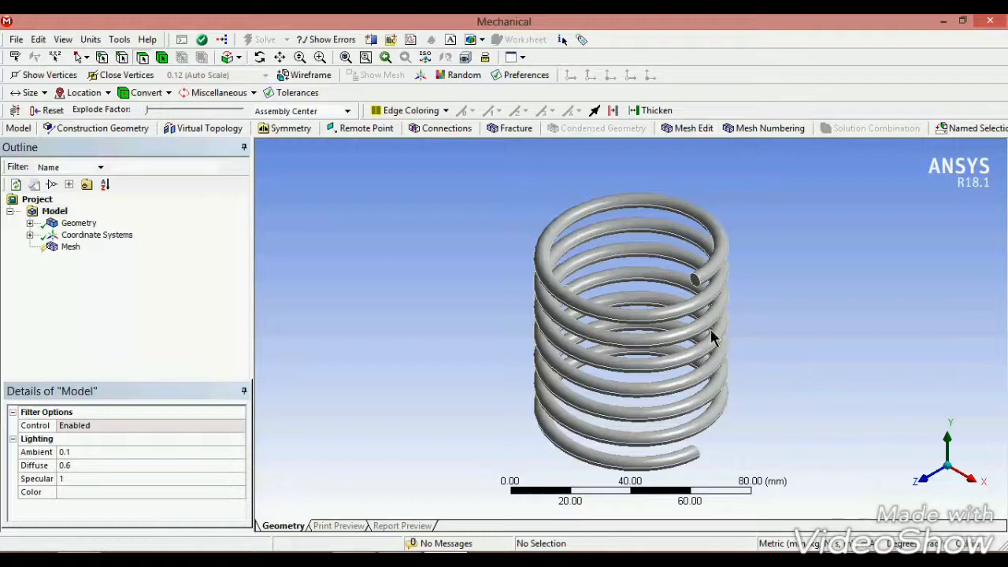
pyautogui.moveTo(607, 338); pyautogui.dragTo(590, 308, button='middle')
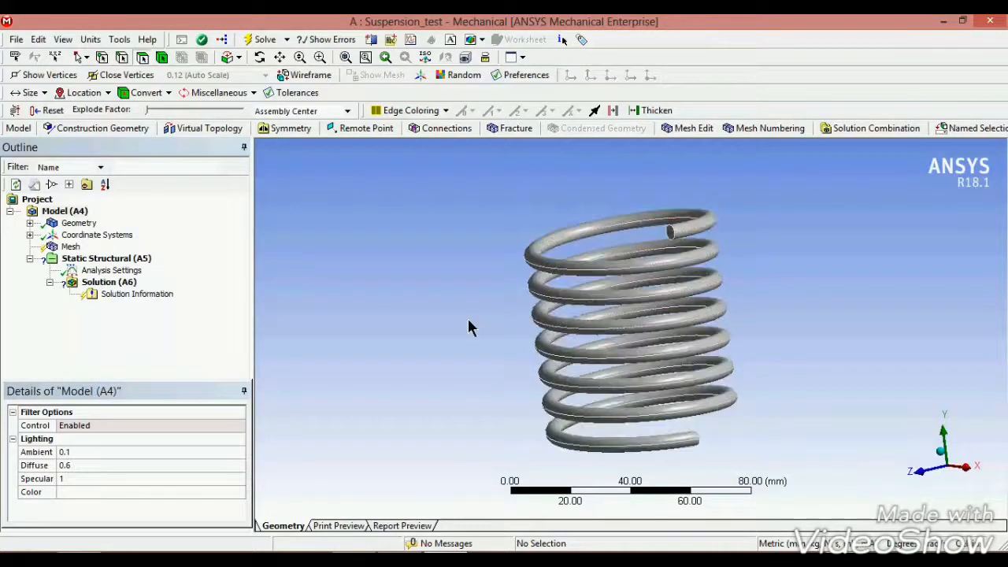
# Set the mesh sizing's relevance center to Fine
pyautogui.click(70, 246)
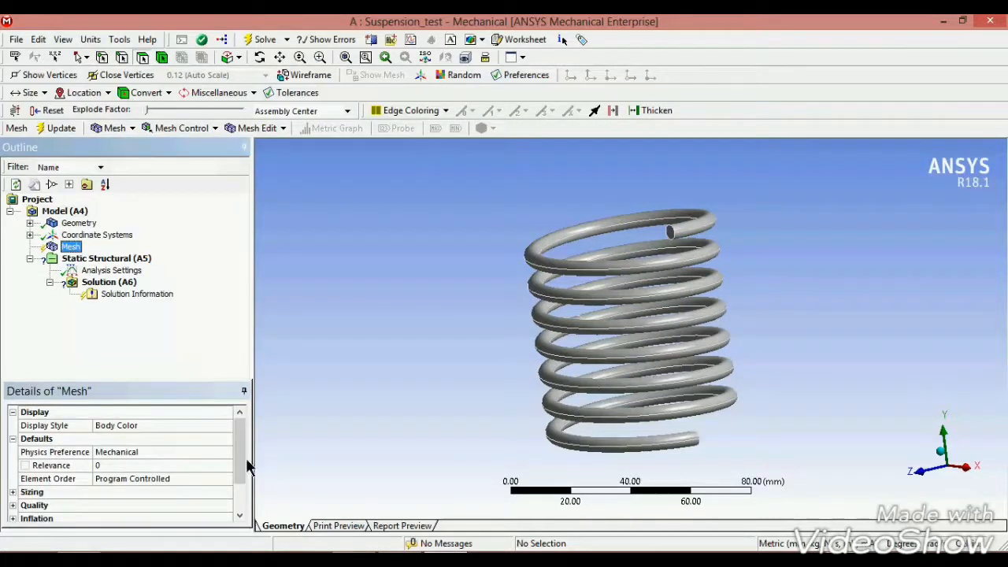
pyautogui.moveTo(245, 466); pyautogui.dragTo(244, 498)
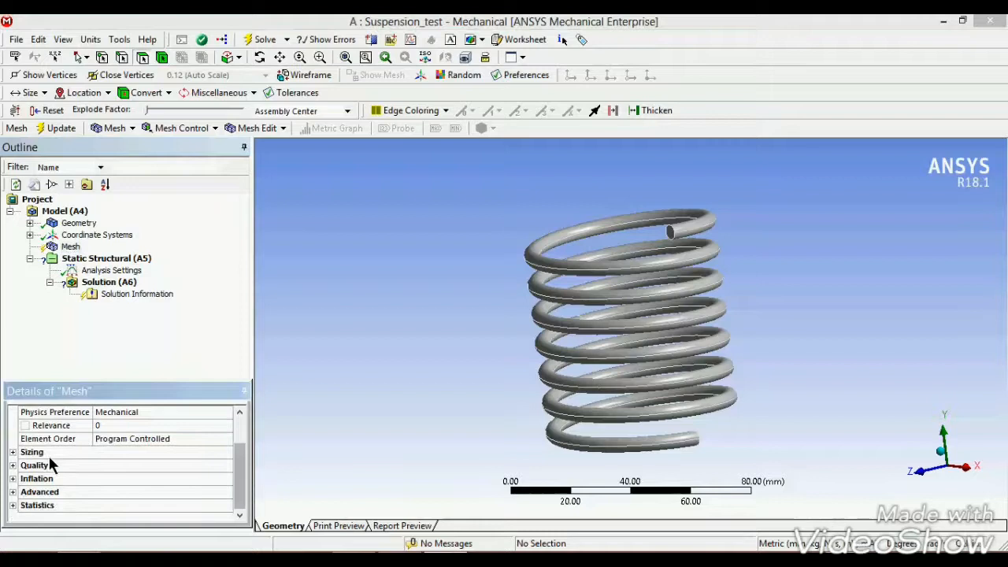
pyautogui.click(13, 452)
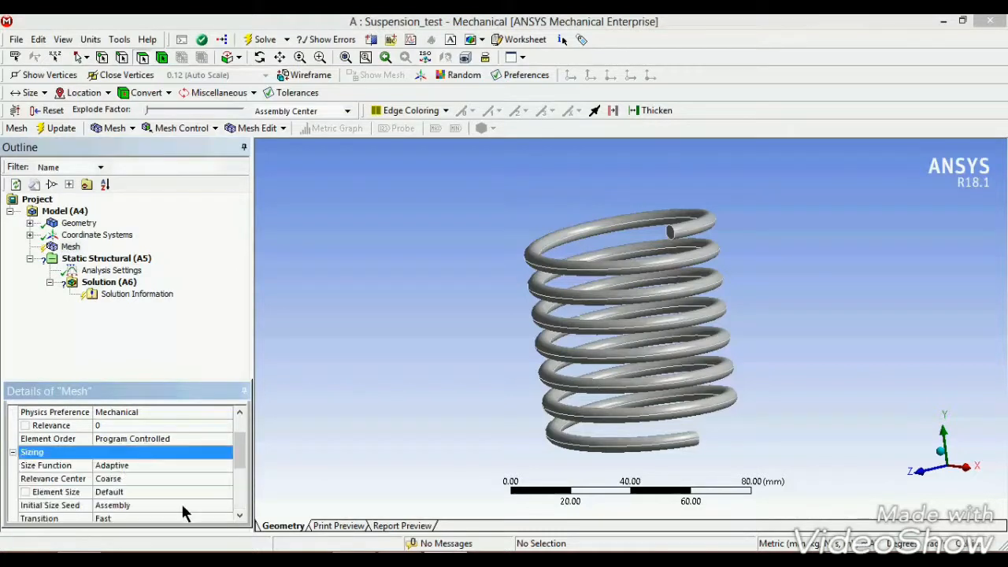
pyautogui.click(215, 480)
pyautogui.click(226, 480)
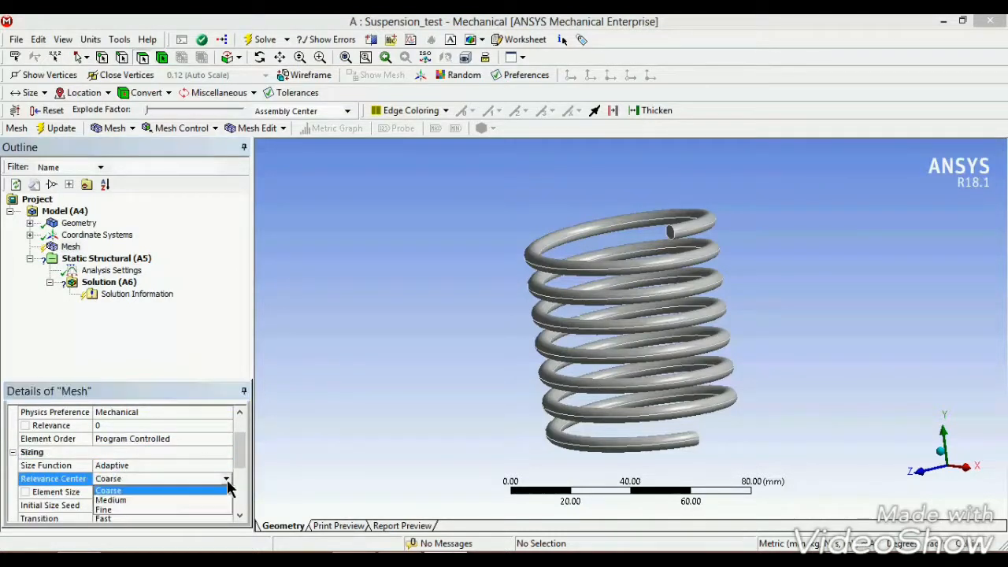
pyautogui.click(183, 510)
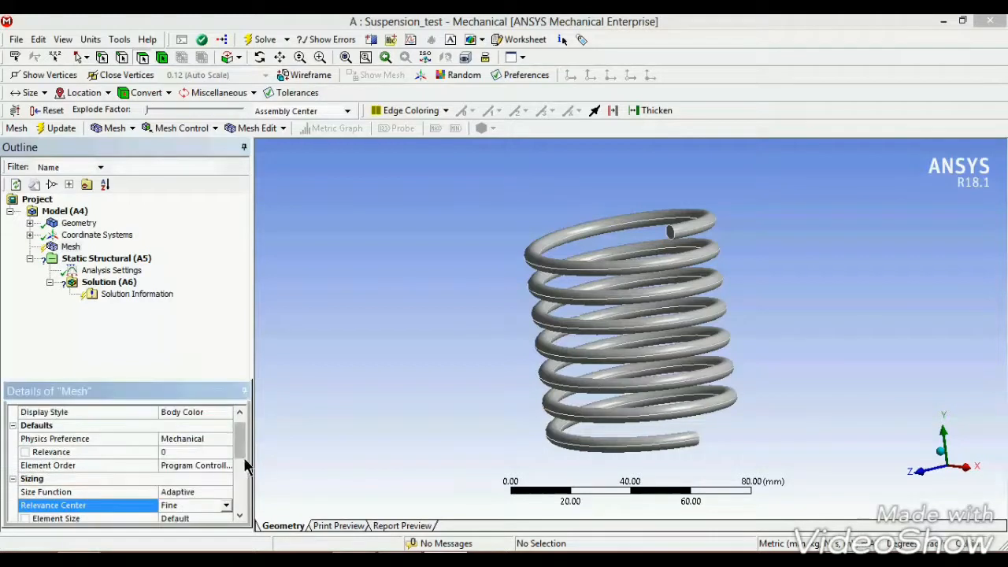
# Set the smoothing in the mesh quality settings to High
pyautogui.moveTo(240, 445); pyautogui.dragTo(241, 504)
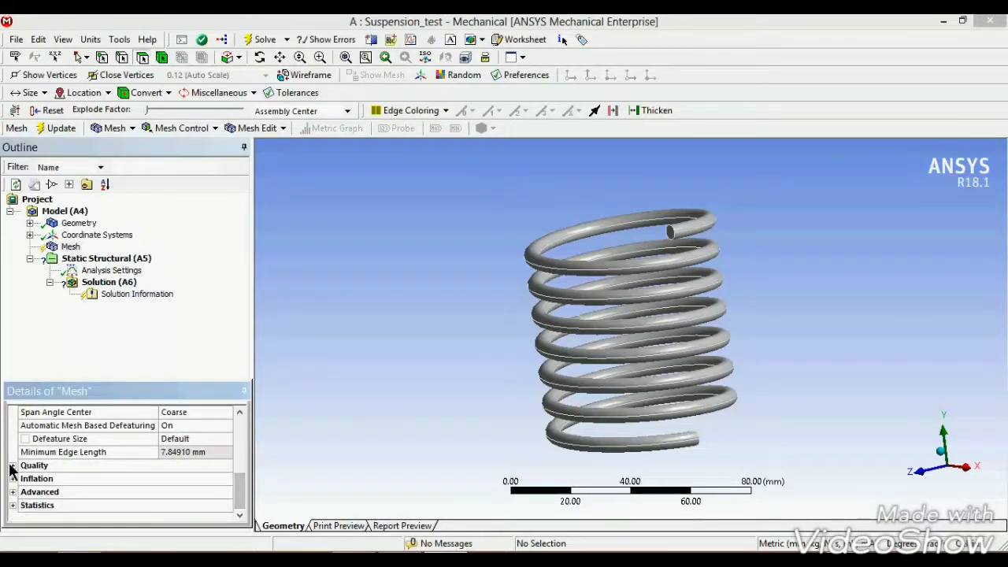
pyautogui.click(13, 467)
pyautogui.moveTo(240, 484); pyautogui.dragTo(244, 501)
pyautogui.click(222, 468)
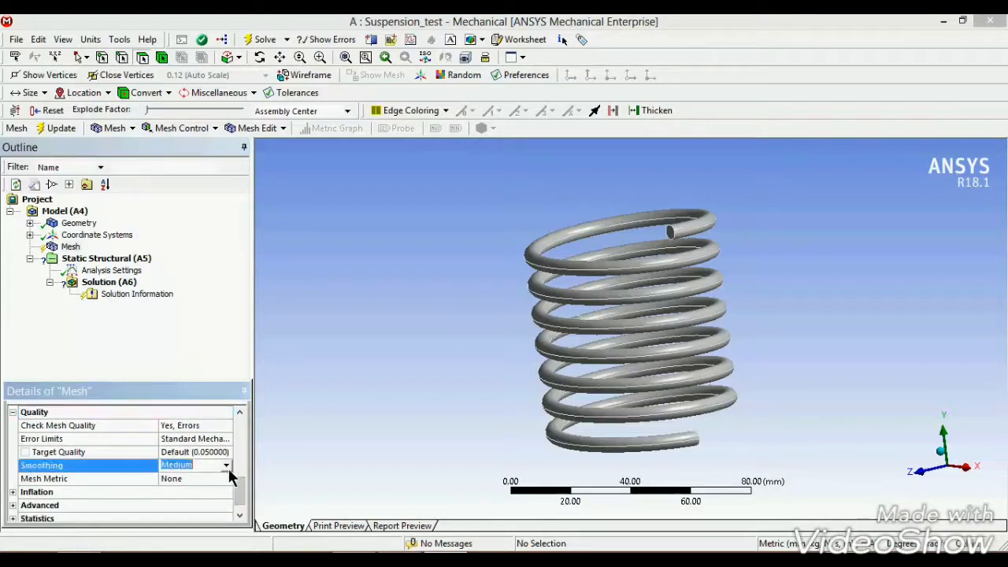
pyautogui.click(226, 465)
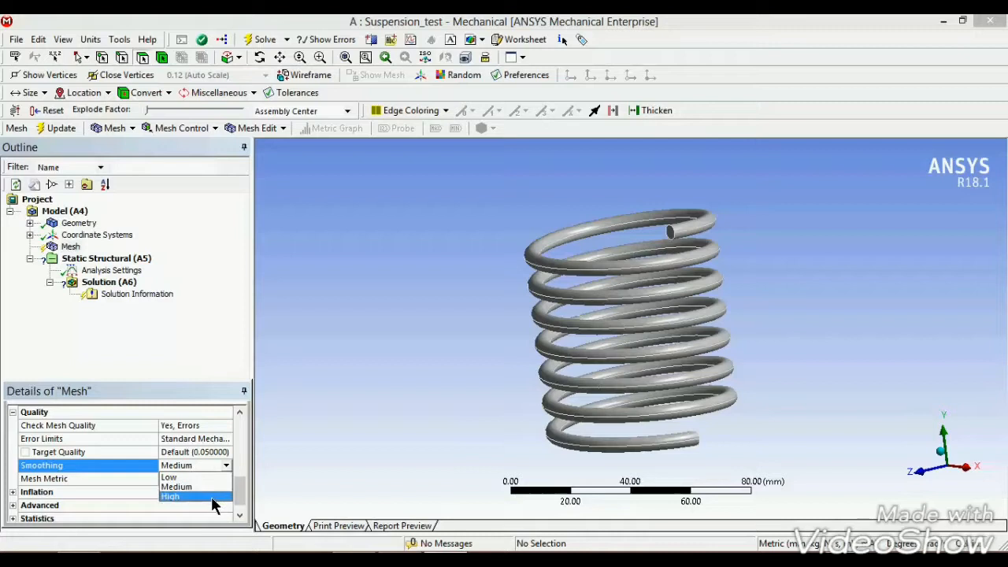
pyautogui.click(213, 498)
# Generate the mesh on the spring and inspect it
pyautogui.click(73, 248)
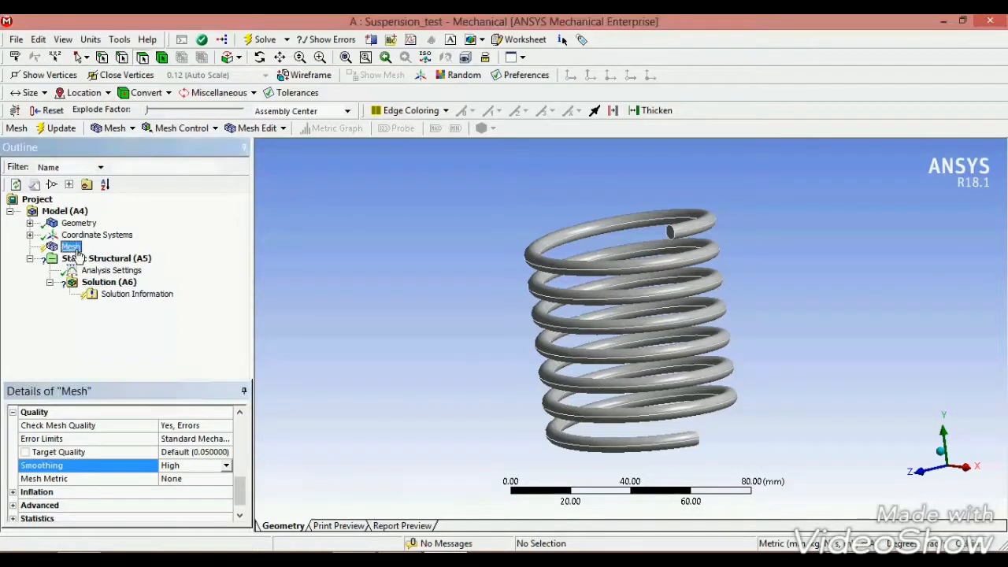
pyautogui.rightClick(77, 253)
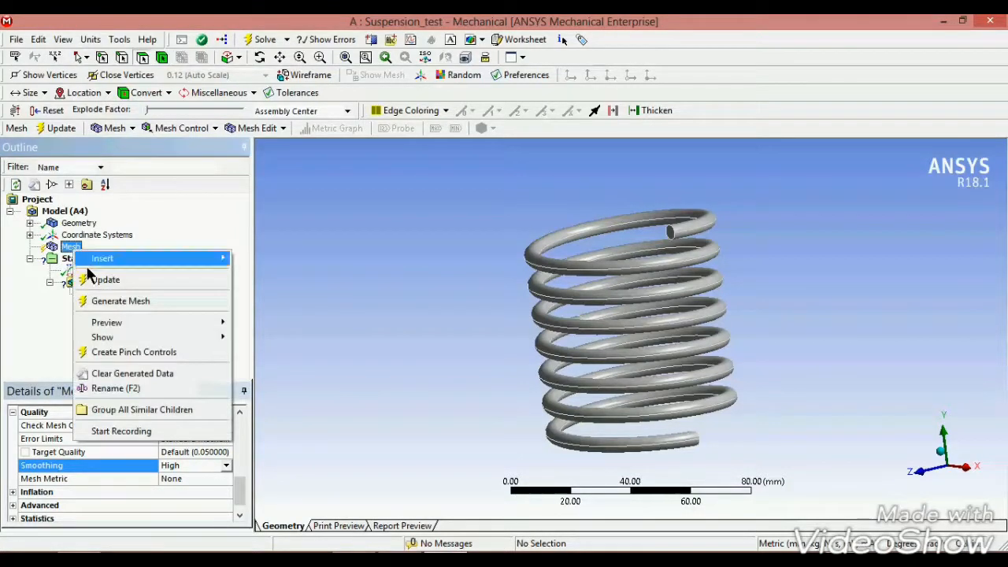
pyautogui.click(102, 301)
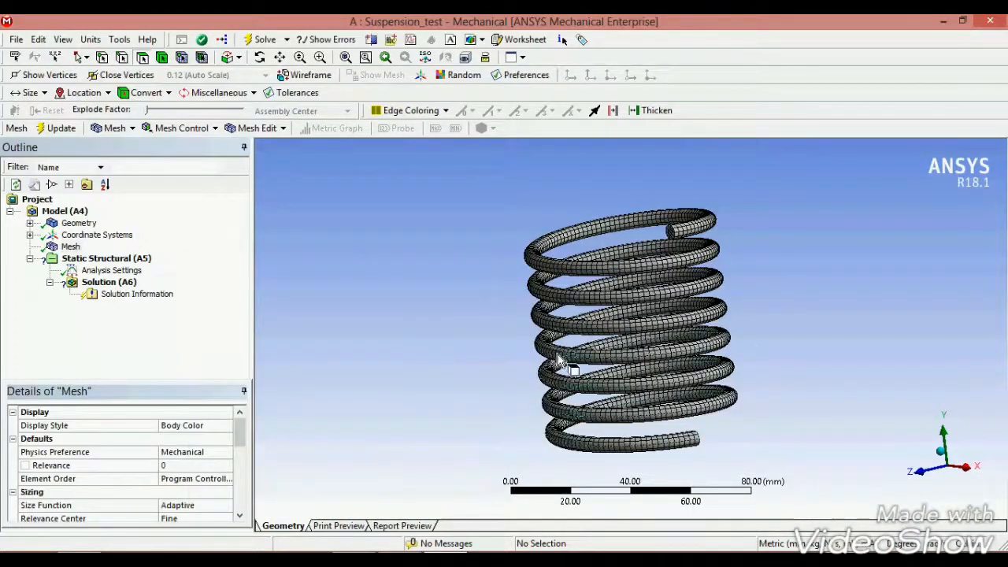
pyautogui.moveTo(817, 342); pyautogui.dragTo(705, 363, button='middle')
pyautogui.scroll(1, 529, 279)
pyautogui.scroll(-1, 529, 279)
# Insert a fixed support into the Static Structural analysis
pyautogui.click(138, 261)
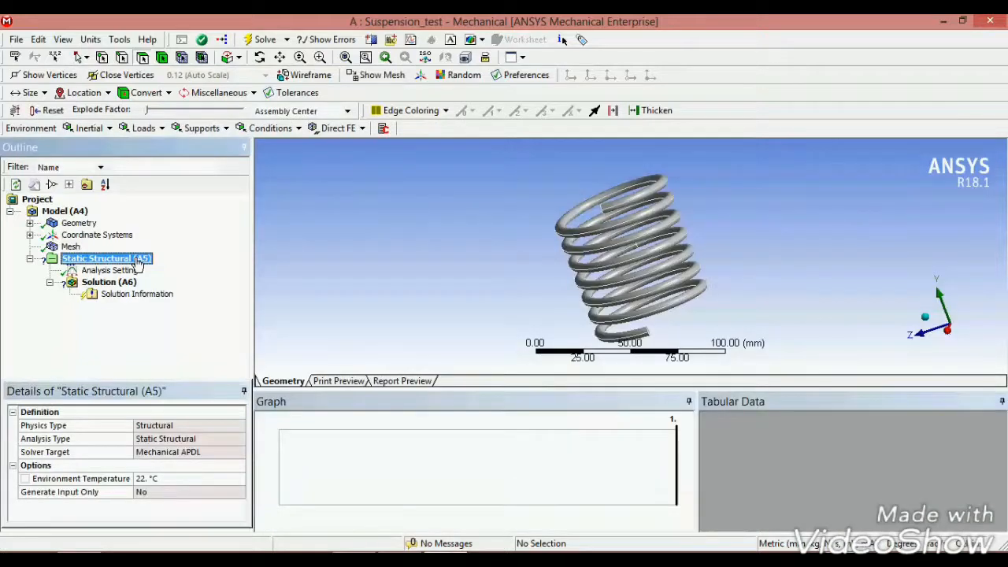
pyautogui.rightClick(137, 263)
pyautogui.moveTo(175, 267)
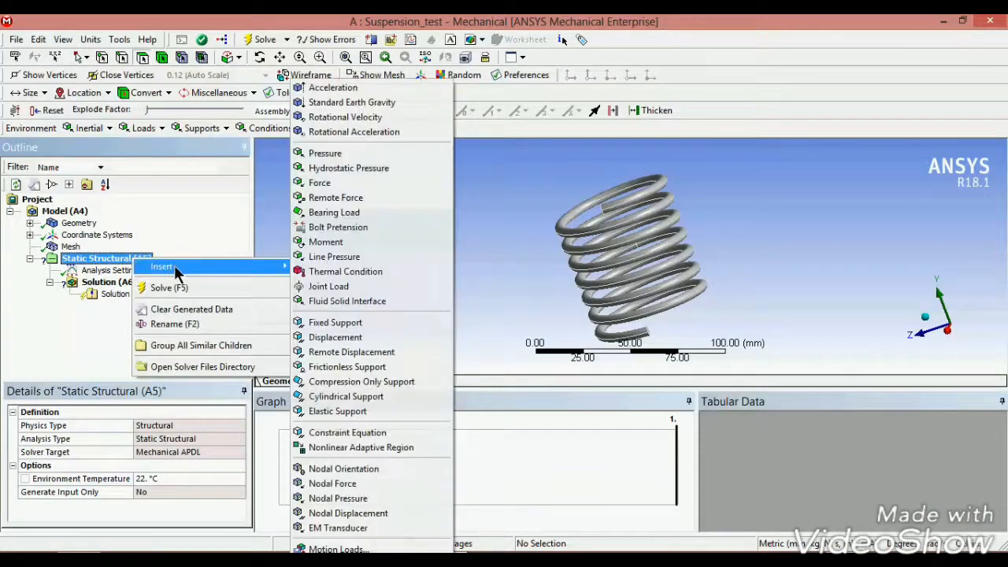
pyautogui.click(349, 324)
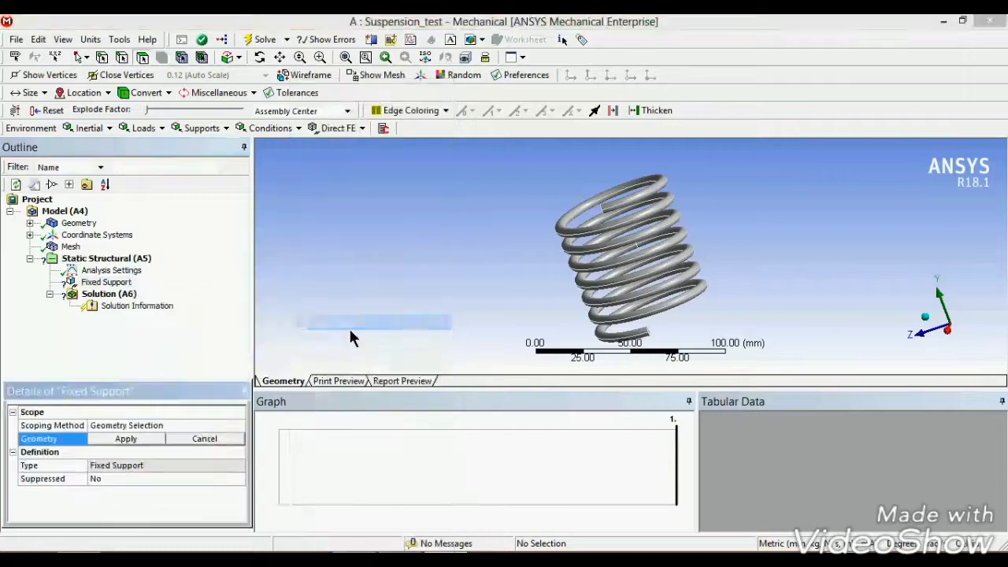
pyautogui.moveTo(675, 331); pyautogui.dragTo(656, 337, button='middle')
pyautogui.scroll(-3, 649, 348)
pyautogui.scroll(3, 645, 347)
pyautogui.click(608, 269)
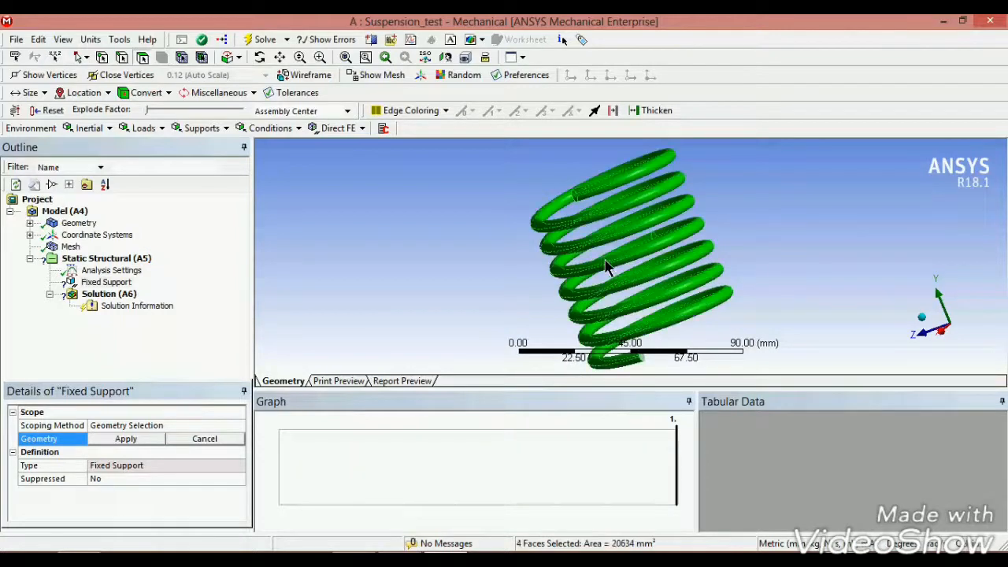
pyautogui.click(513, 278)
# Scope the fixed support to the circular end face of the spring wire at the lowest coil
pyautogui.scroll(1, 513, 279)
pyautogui.scroll(-2, 518, 281)
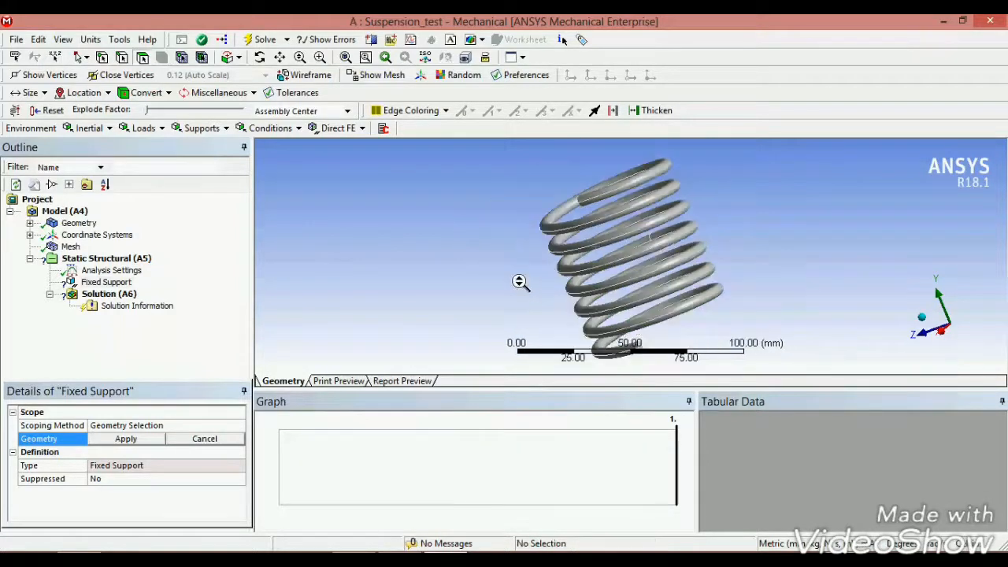
pyautogui.moveTo(750, 329); pyautogui.dragTo(617, 334, button='middle')
pyautogui.scroll(3, 617, 335)
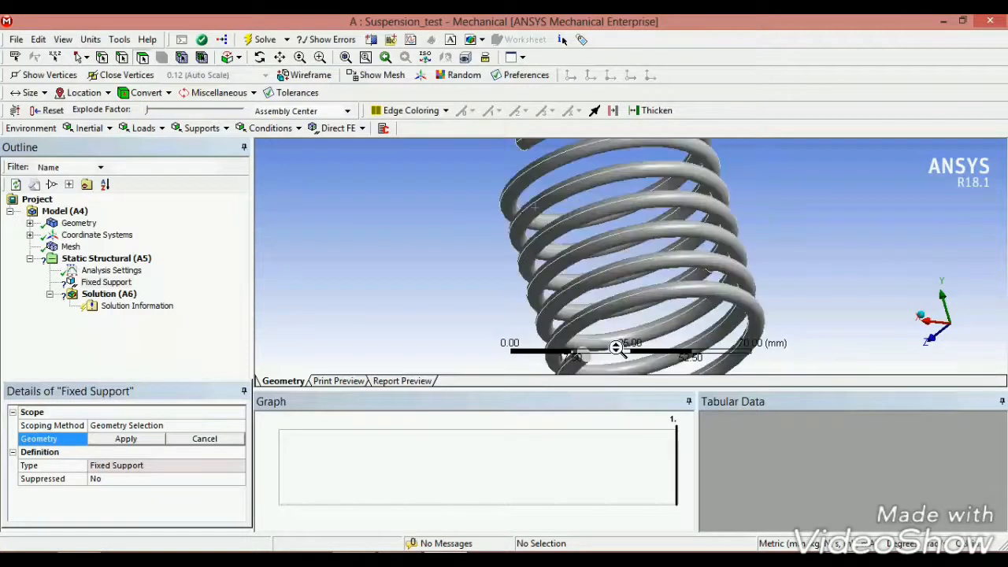
pyautogui.moveTo(497, 389); pyautogui.dragTo(520, 468)
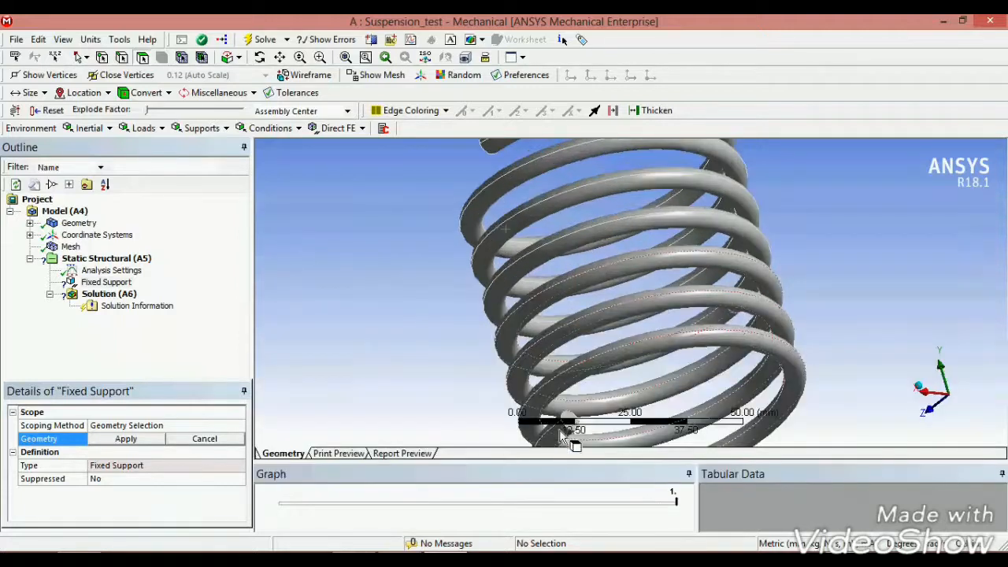
pyautogui.scroll(2, 503, 312)
pyautogui.scroll(-3, 503, 311)
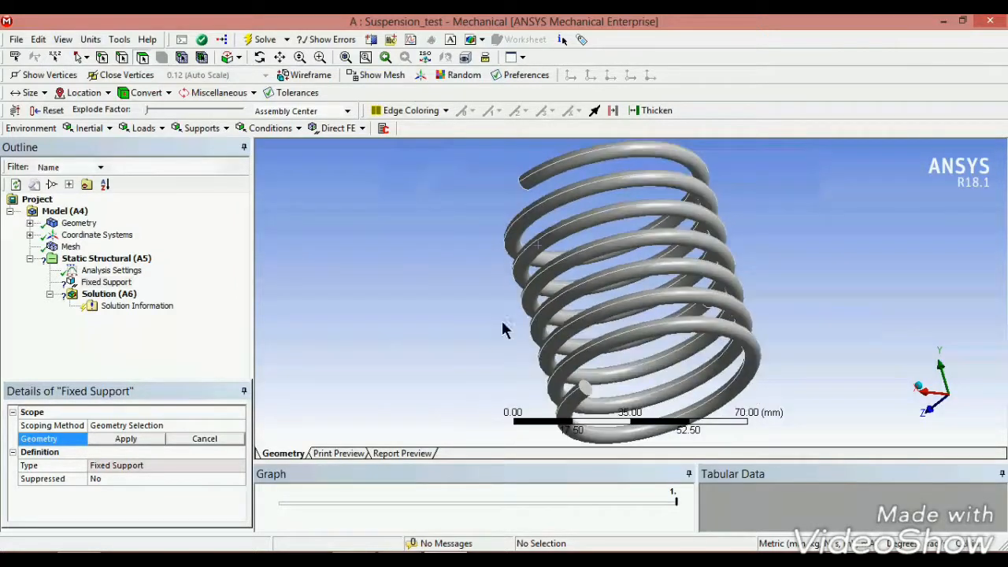
pyautogui.moveTo(465, 360); pyautogui.dragTo(497, 396, button='middle')
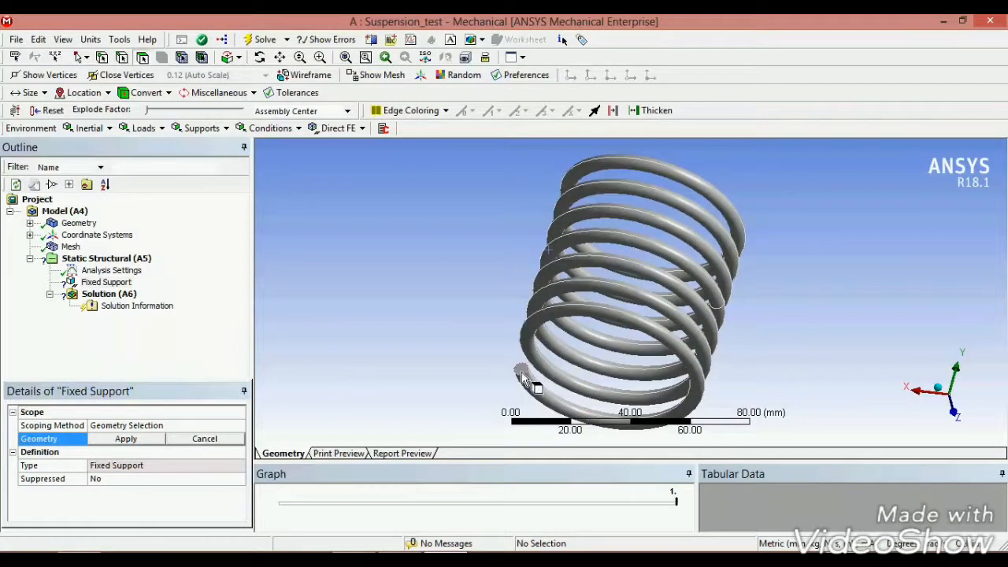
pyautogui.click(523, 371)
pyautogui.click(139, 437)
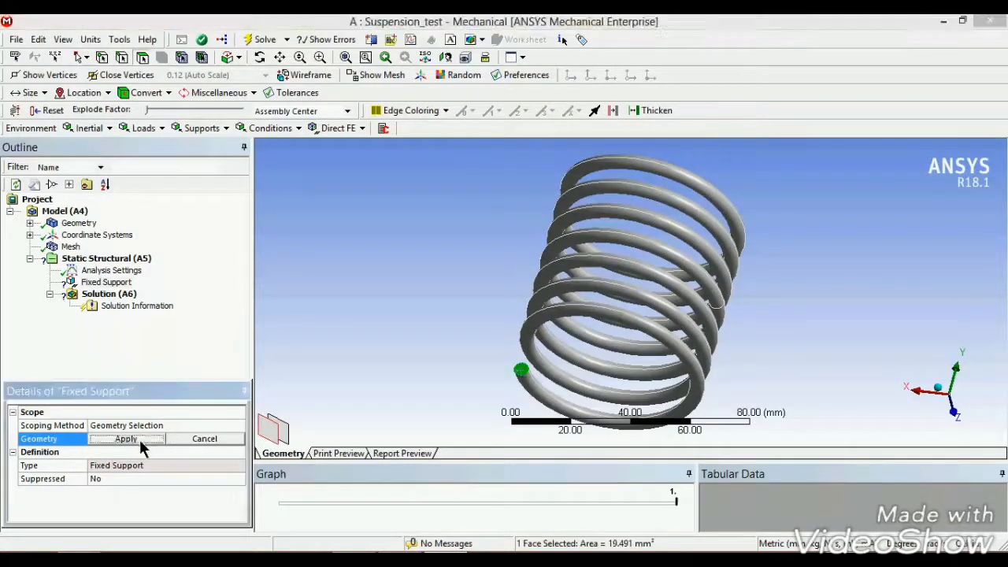
pyautogui.click(446, 330)
# Insert a force into the Static Structural analysis and scope it to the wire's end face opposite the fixed support
pyautogui.moveTo(466, 291); pyautogui.dragTo(363, 347)
pyautogui.moveTo(540, 254); pyautogui.dragTo(538, 287, button='middle')
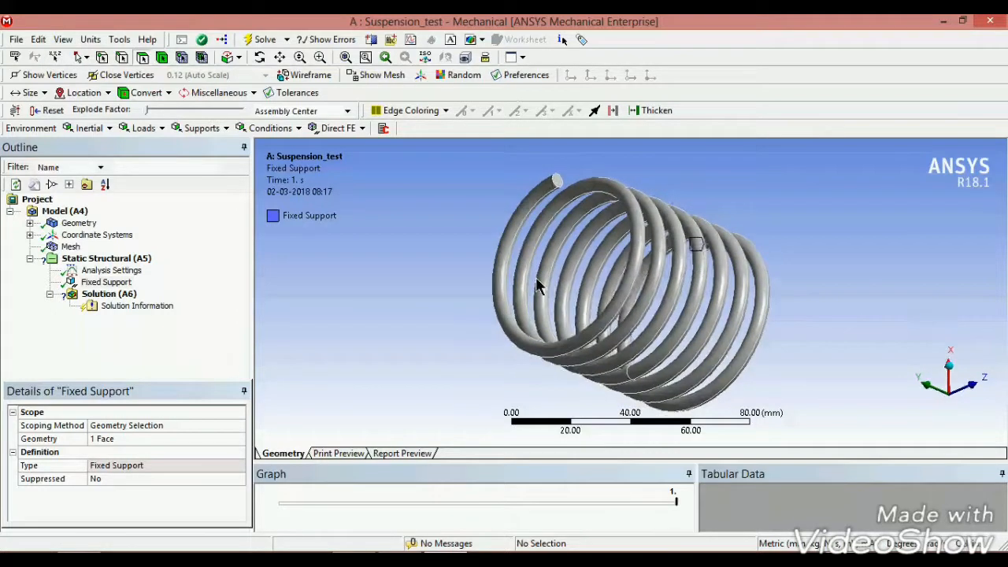
pyautogui.click(75, 260)
pyautogui.rightClick(92, 263)
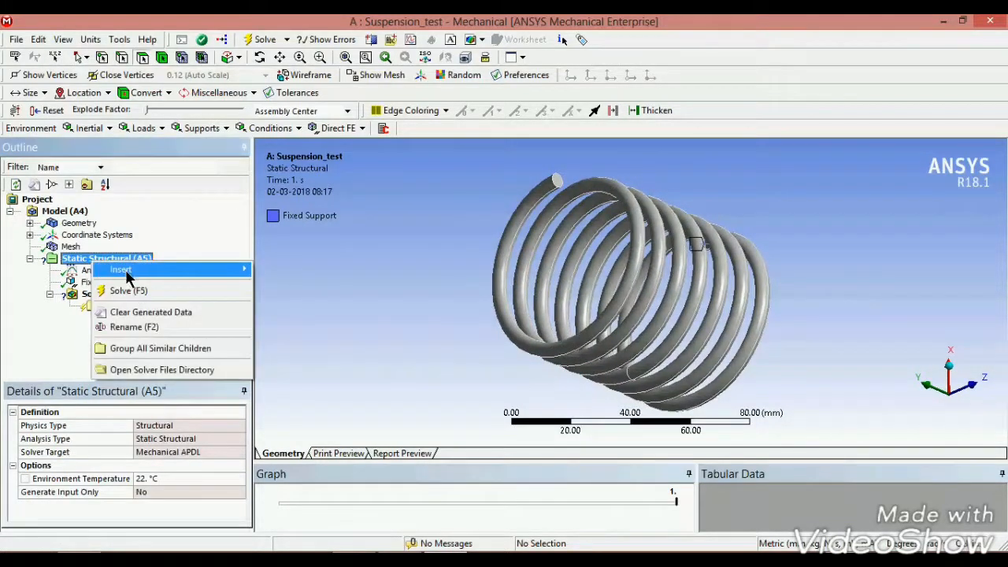
pyautogui.moveTo(129, 272)
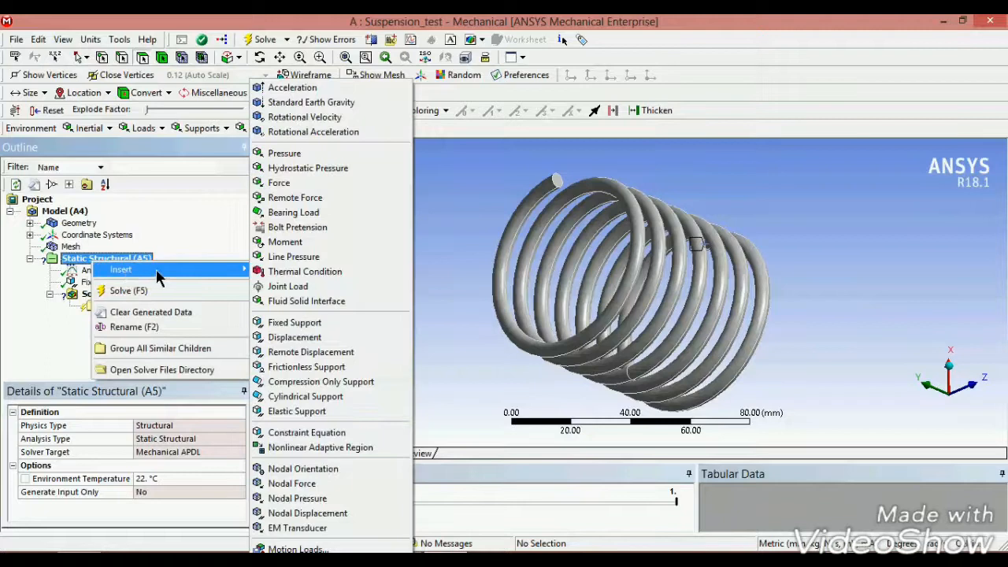
pyautogui.click(281, 185)
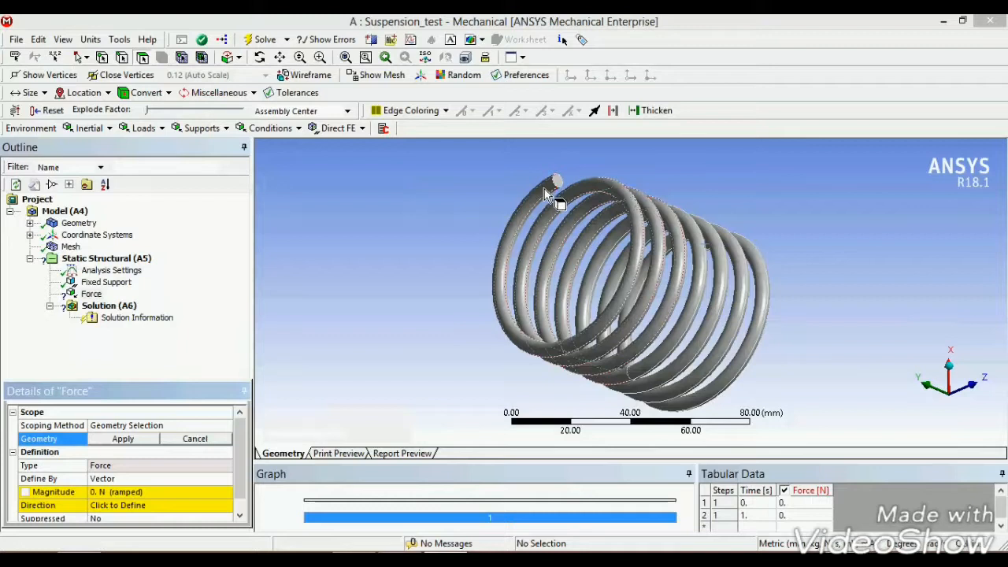
pyautogui.click(546, 188)
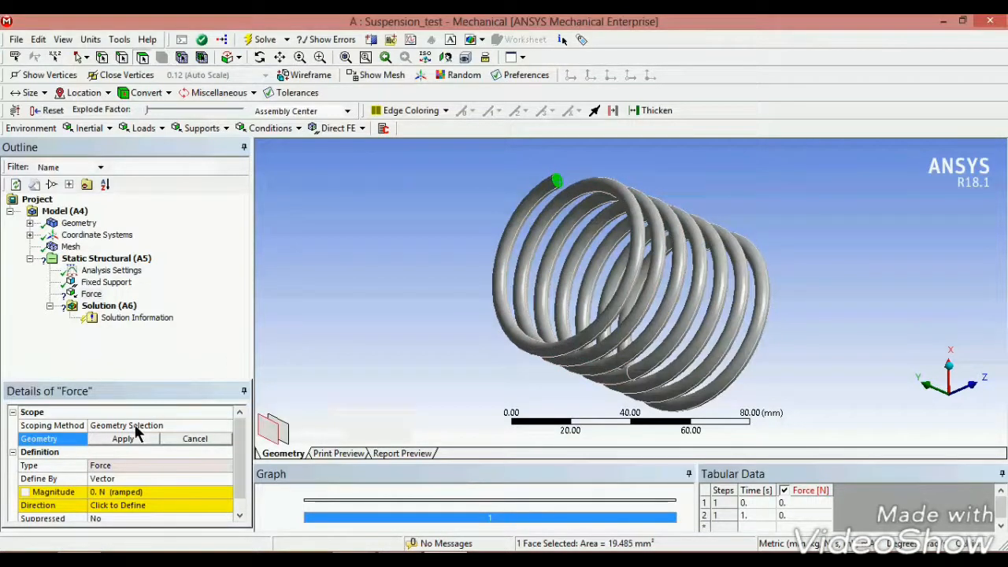
pyautogui.click(123, 441)
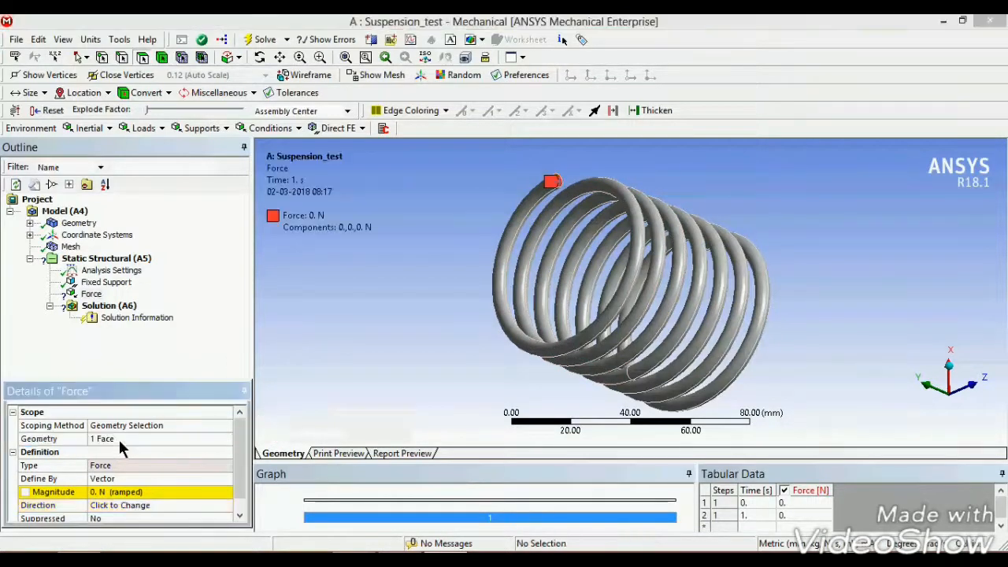
# Set the force magnitude to 1000 N and accept the end face's normal as the force direction
pyautogui.click(118, 494)
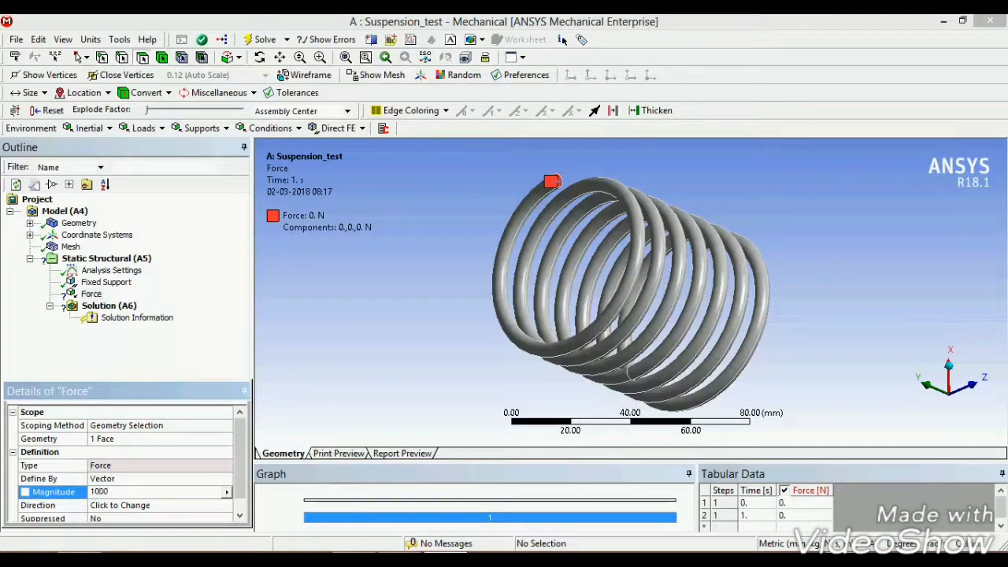
pyautogui.write('1000')
pyautogui.press('Return')
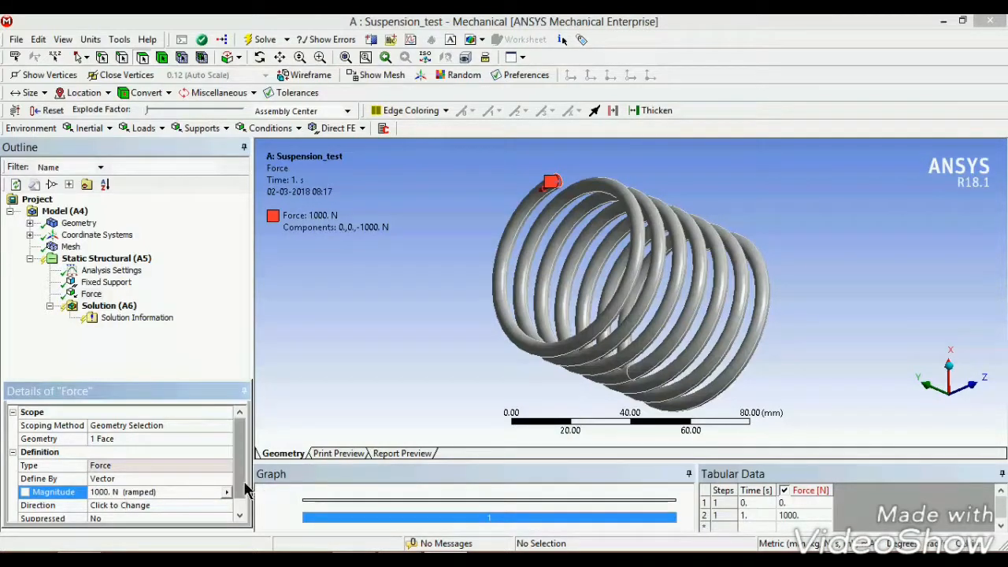
pyautogui.click(240, 516)
pyautogui.click(119, 492)
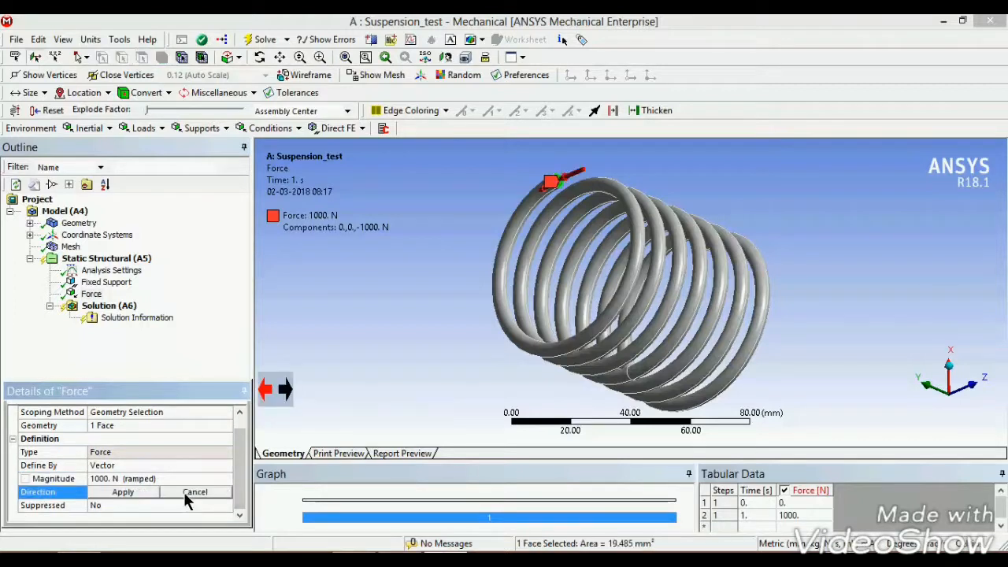
pyautogui.click(131, 491)
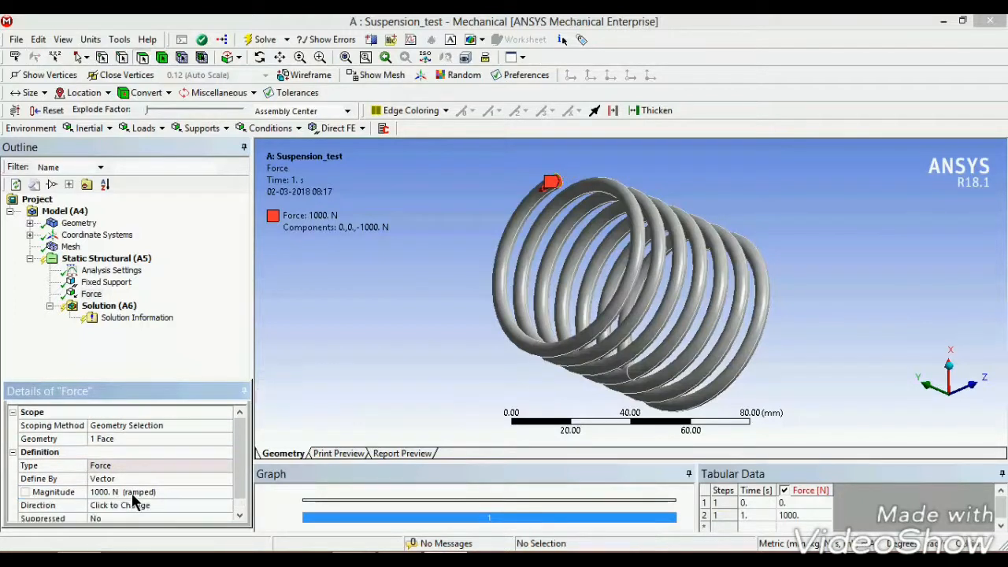
# Add a Total Deformation result to the solution
pyautogui.click(115, 308)
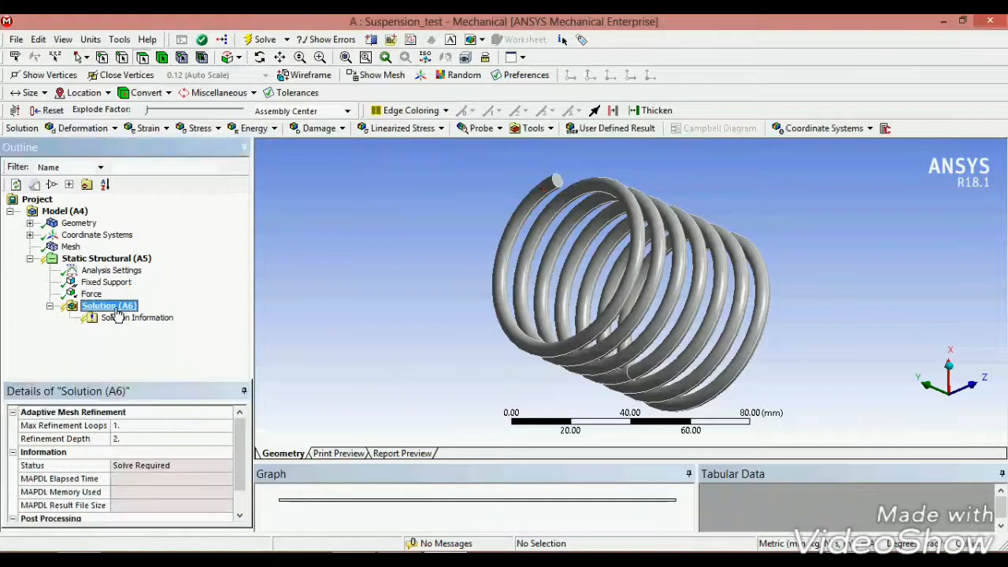
pyautogui.rightClick(117, 313)
pyautogui.moveTo(138, 319)
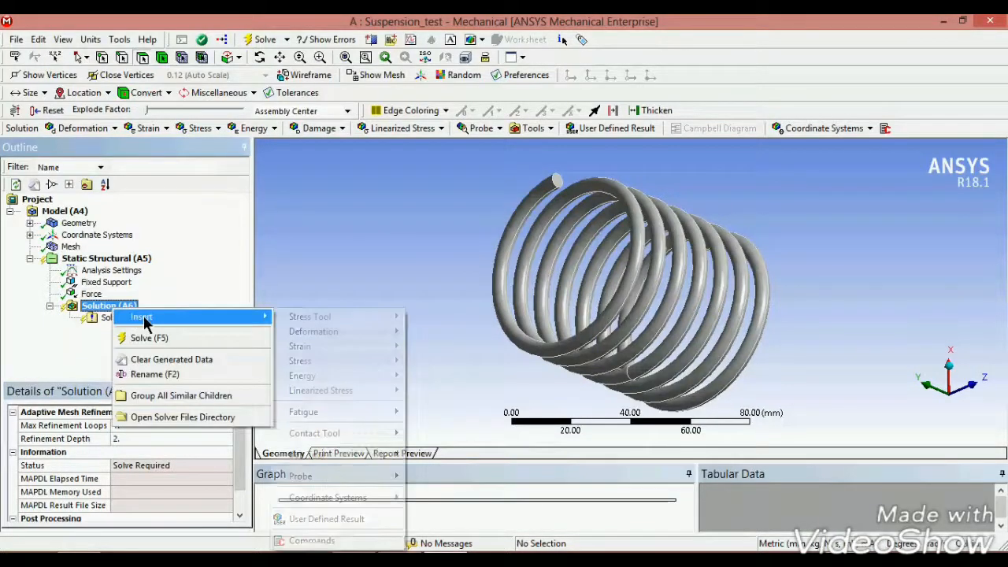
pyautogui.moveTo(319, 336)
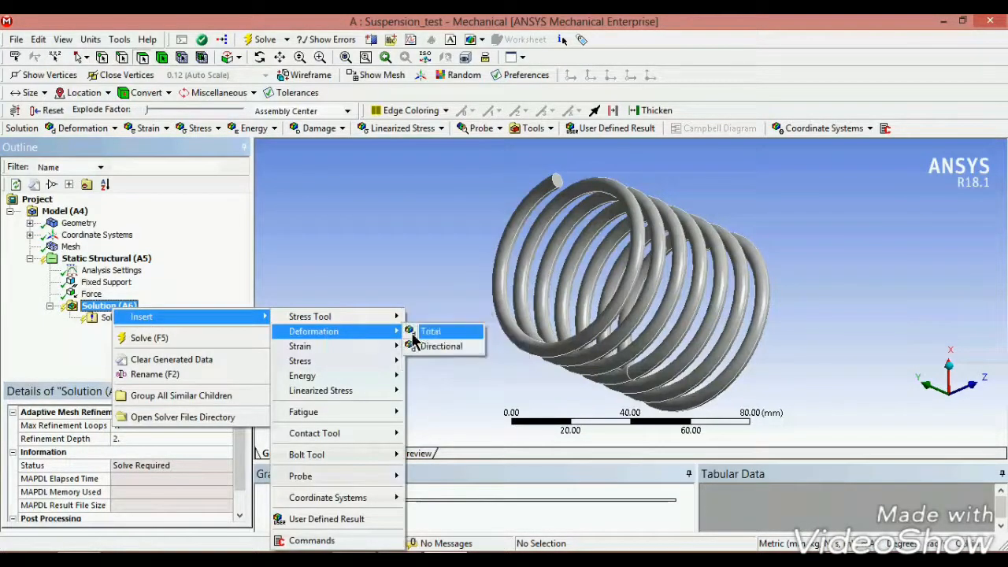
pyautogui.click(415, 334)
# Add an Equivalent (von-Mises) Stress result to the solution
pyautogui.click(115, 306)
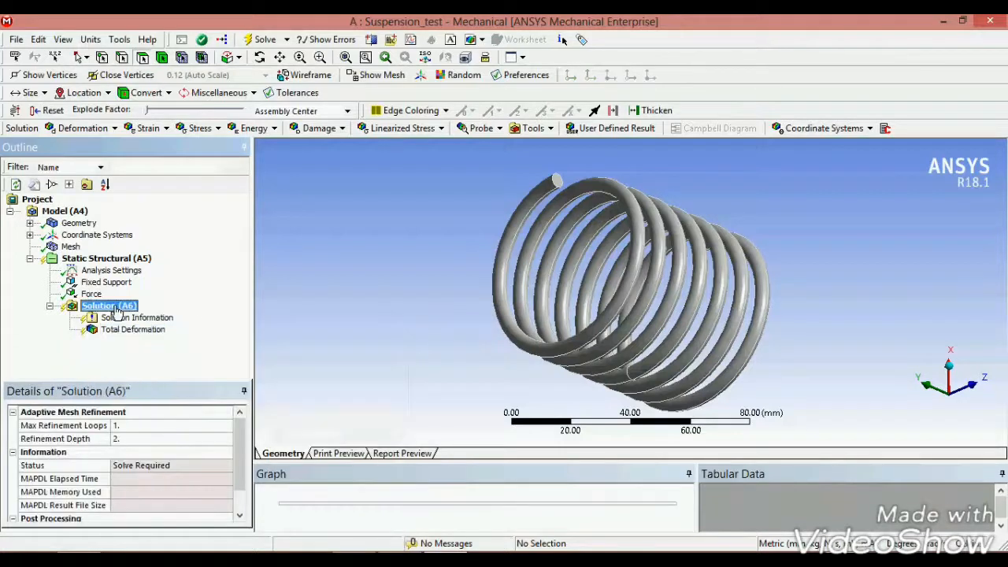
pyautogui.rightClick(117, 312)
pyautogui.moveTo(225, 316)
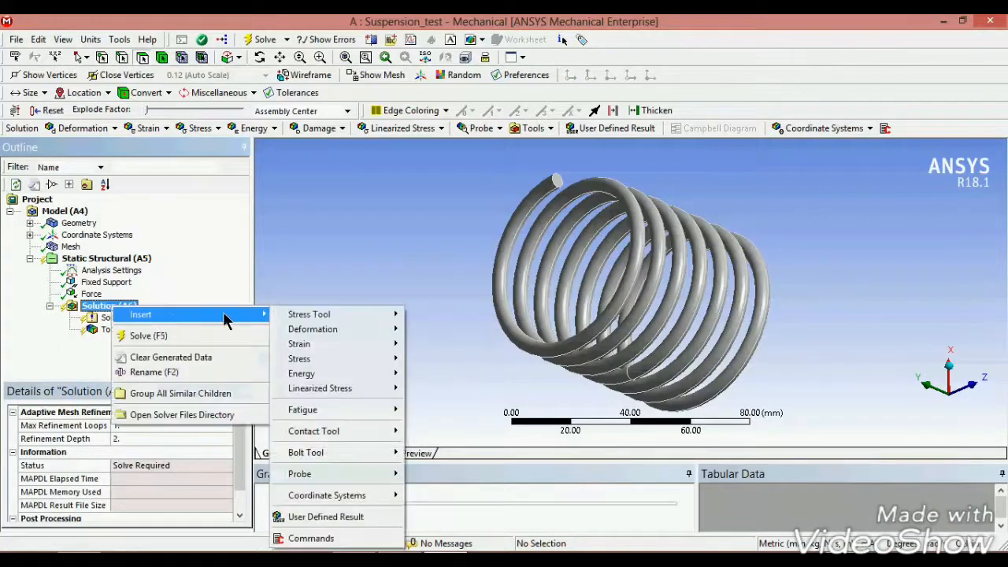
pyautogui.moveTo(354, 359)
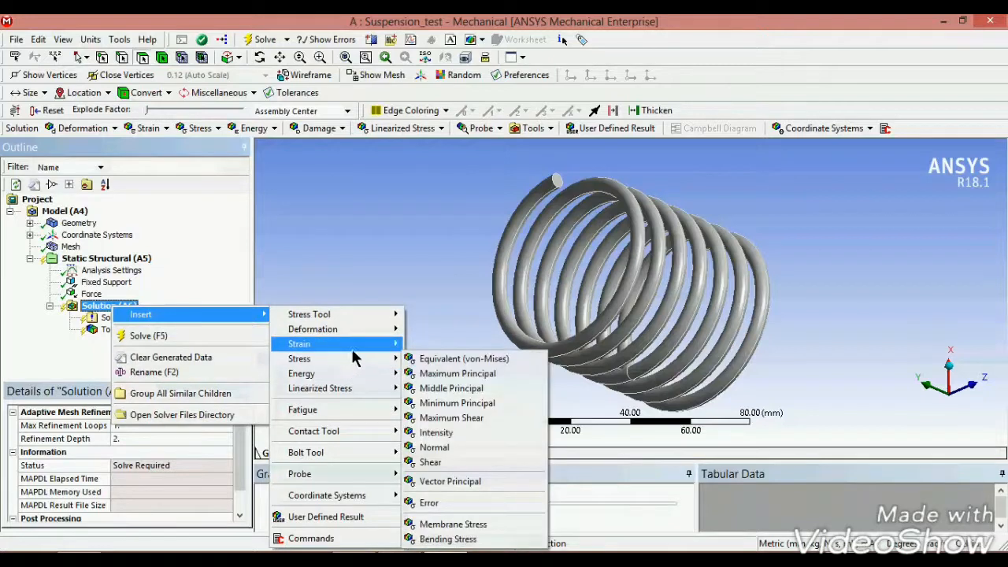
pyautogui.click(418, 361)
# Add an Equivalent (von-Mises) elastic strain result to the solution
pyautogui.click(118, 307)
pyautogui.rightClick(124, 309)
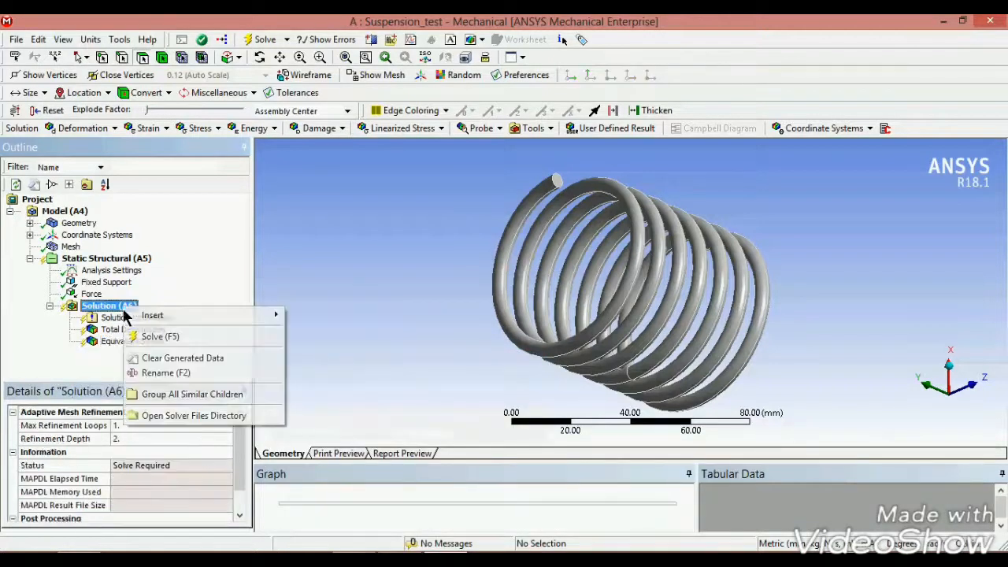
pyautogui.moveTo(241, 319)
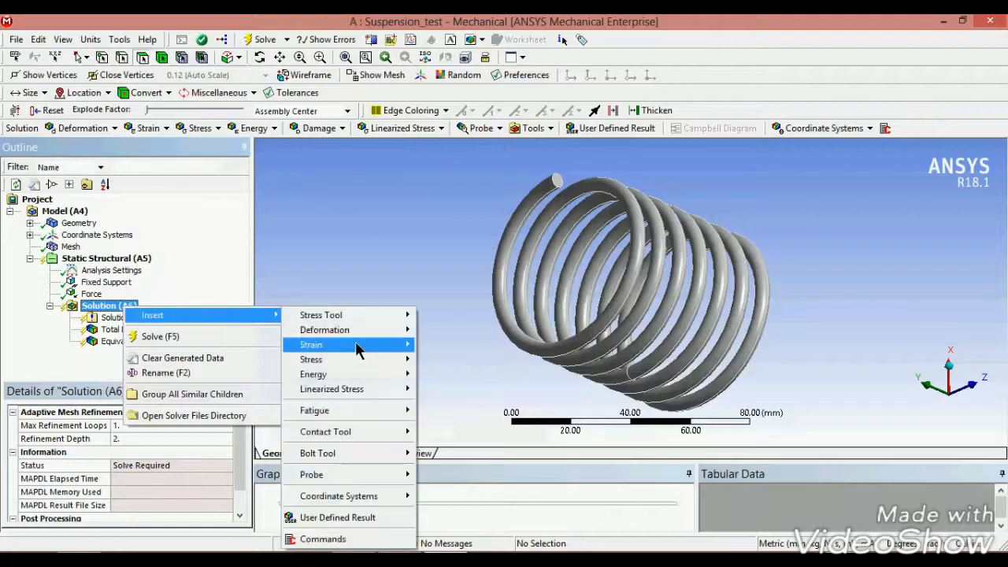
pyautogui.moveTo(359, 351)
pyautogui.click(432, 352)
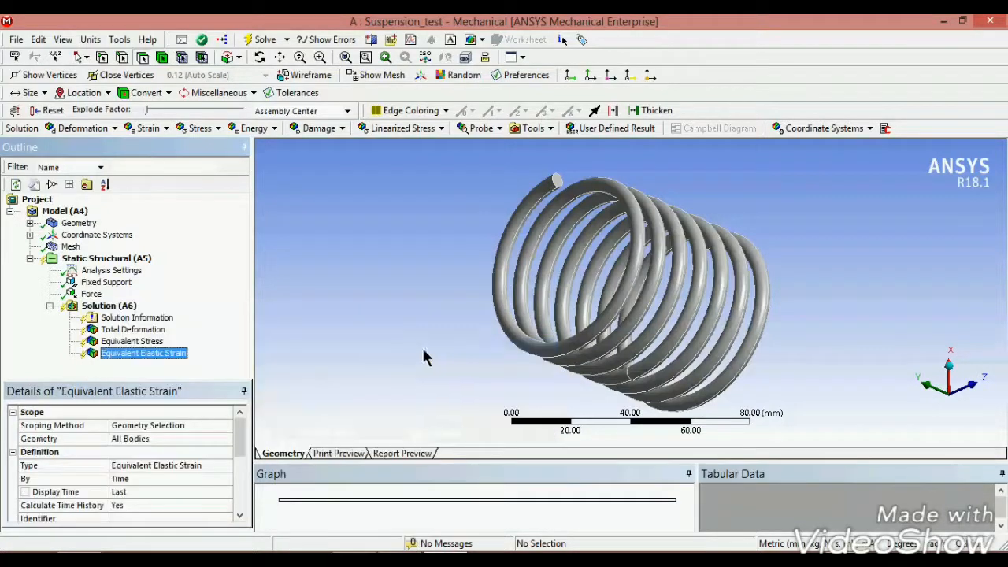
# Solve the static structural analysis and dismiss the solver messages once it finishes
pyautogui.click(122, 309)
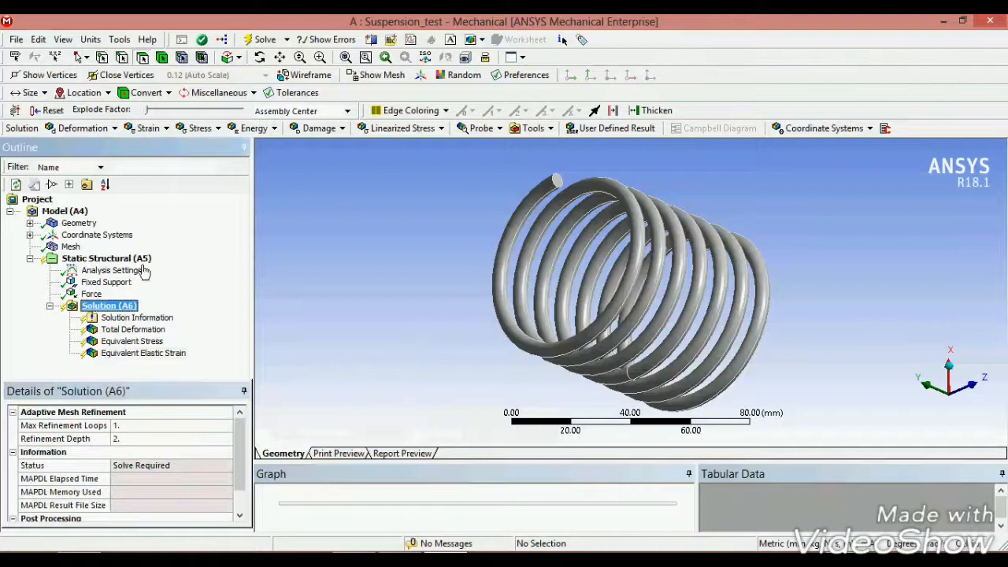
pyautogui.click(264, 40)
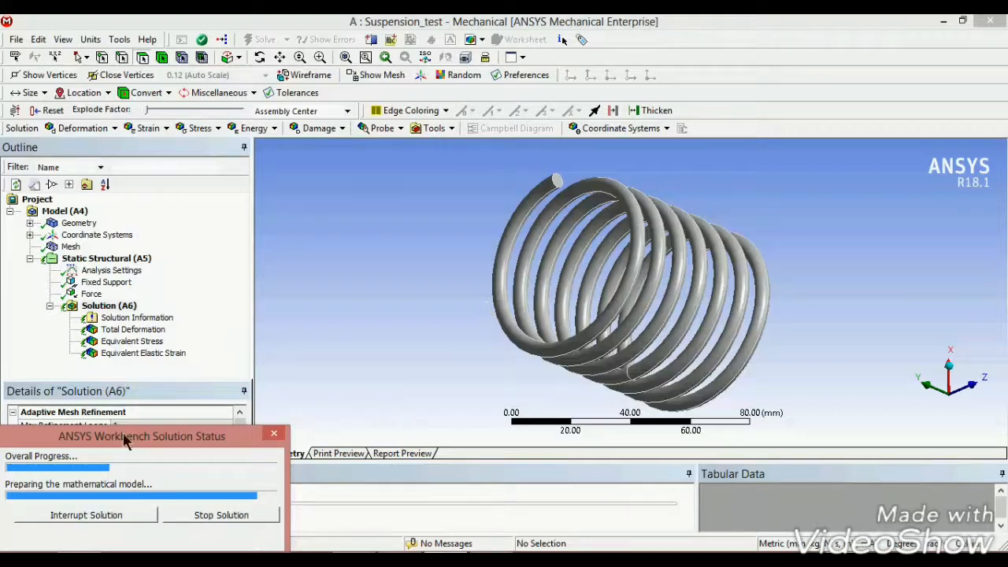
pyautogui.moveTo(128, 436); pyautogui.dragTo(478, 313)
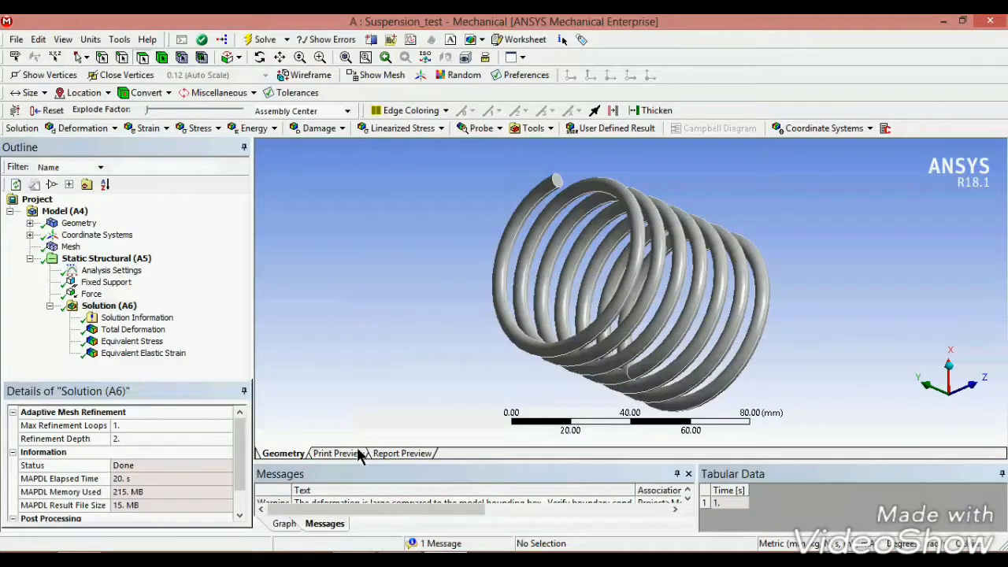
pyautogui.click(689, 475)
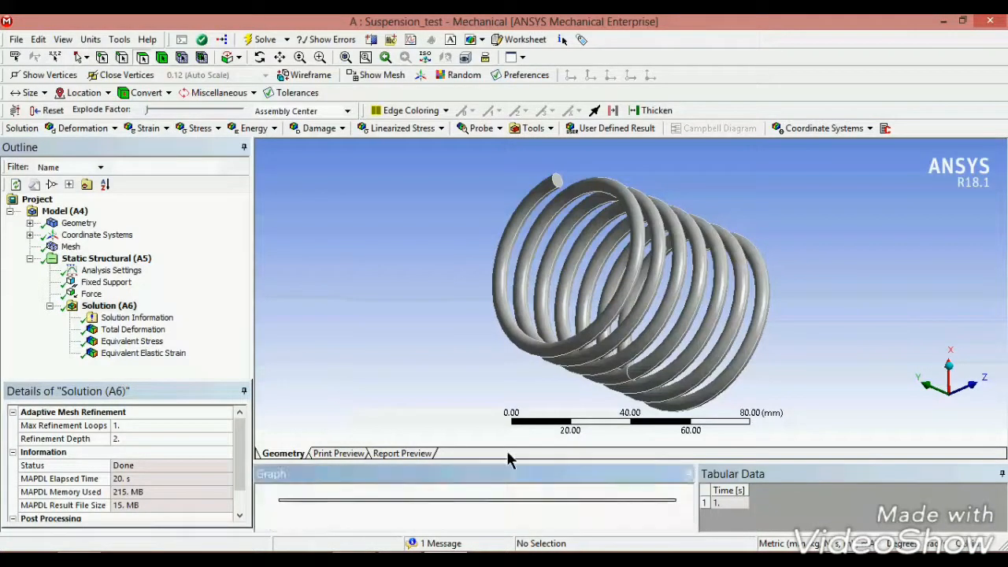
# Display the total deformation result and play its animation while viewing the spring from several sides
pyautogui.moveTo(463, 465); pyautogui.dragTo(473, 423)
pyautogui.moveTo(467, 305); pyautogui.dragTo(471, 273, button='middle')
pyautogui.scroll(3, 507, 254)
pyautogui.scroll(-6, 508, 256)
pyautogui.moveTo(513, 242); pyautogui.dragTo(525, 273)
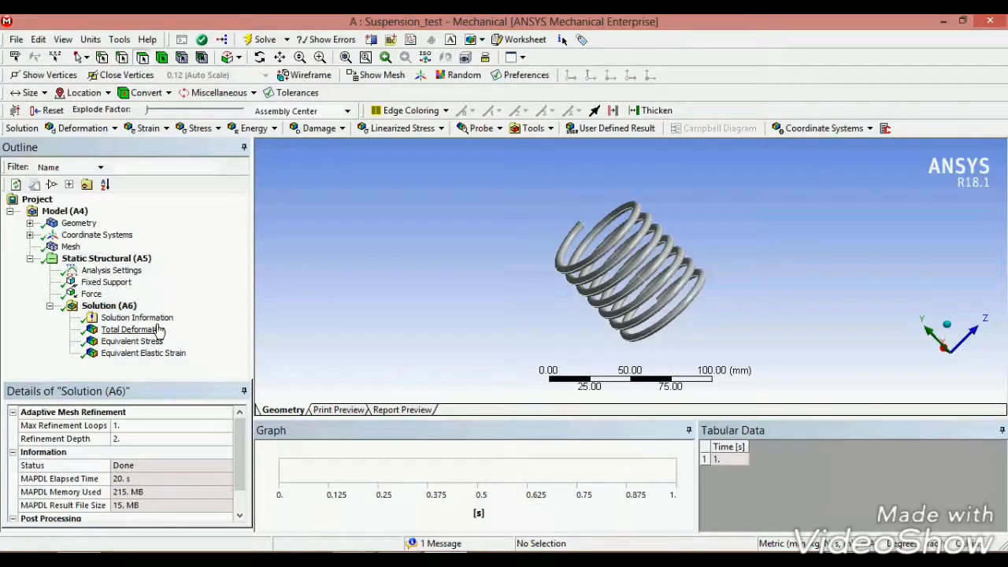
pyautogui.click(133, 329)
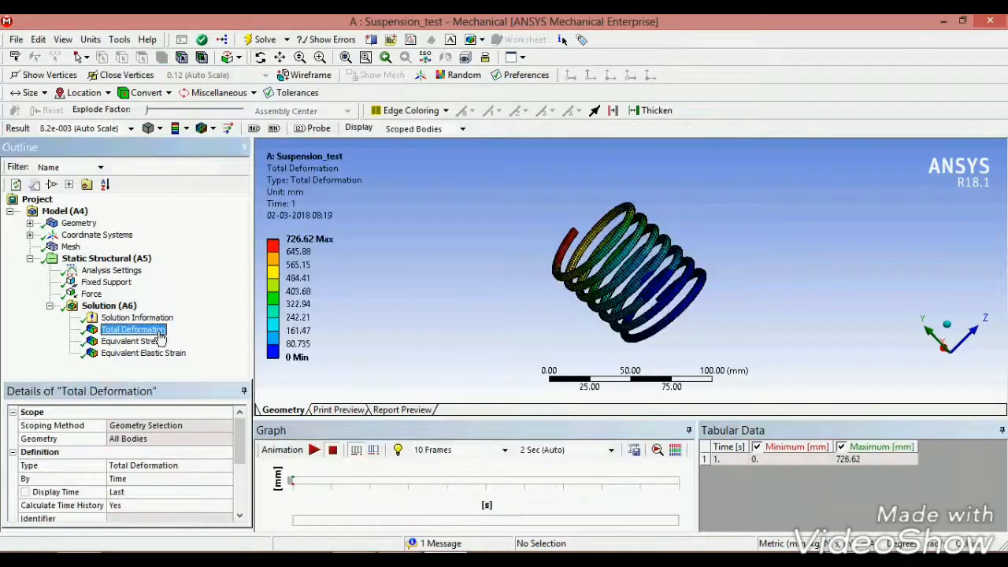
pyautogui.click(315, 452)
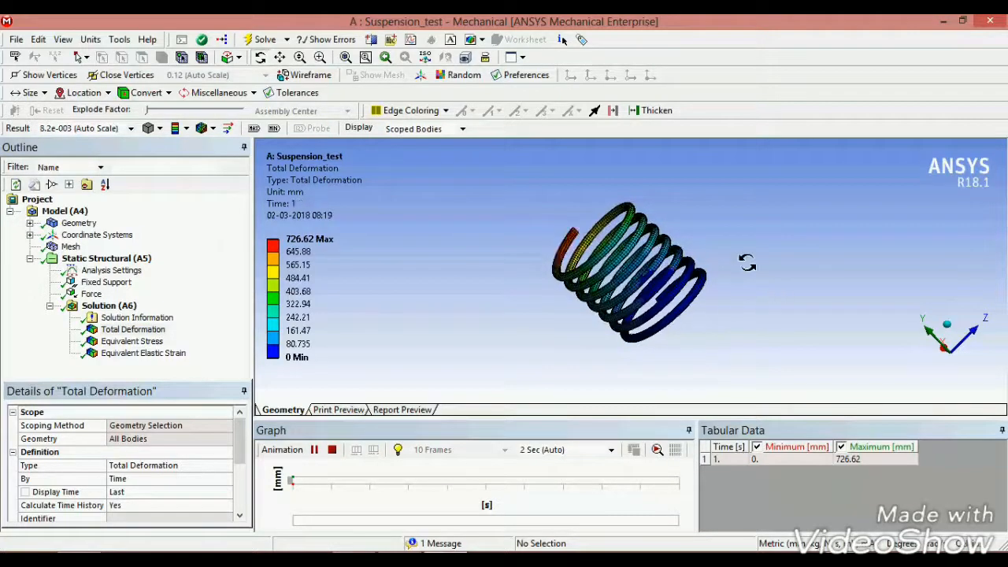
pyautogui.moveTo(728, 259); pyautogui.dragTo(446, 326)
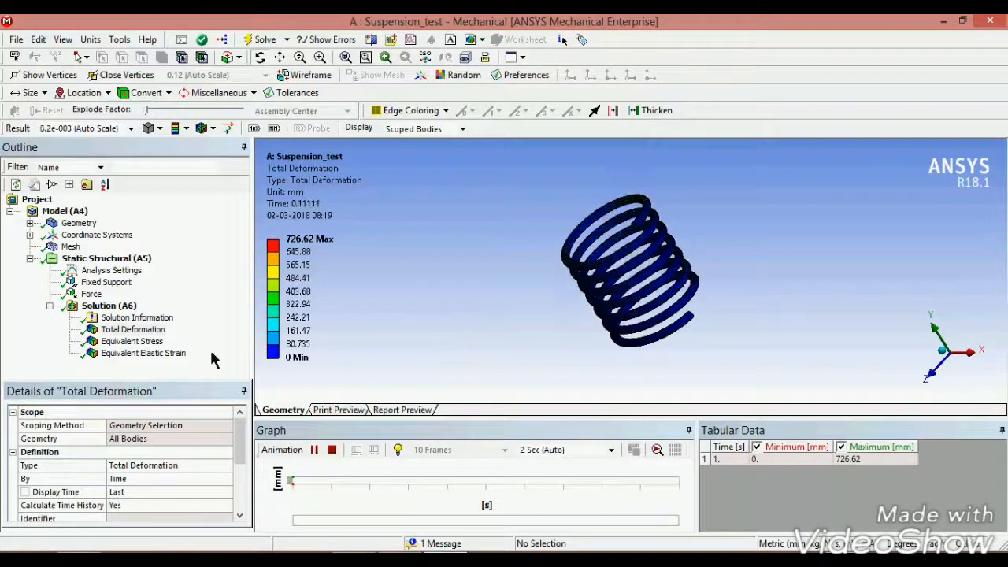
# Display the equivalent stress result on the spring and play its animation
pyautogui.click(132, 341)
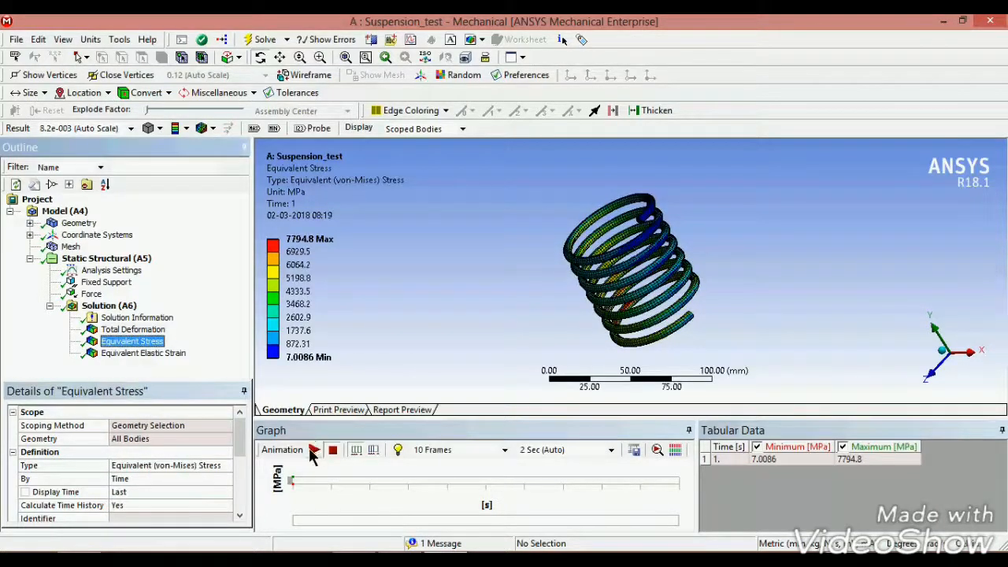
pyautogui.click(312, 453)
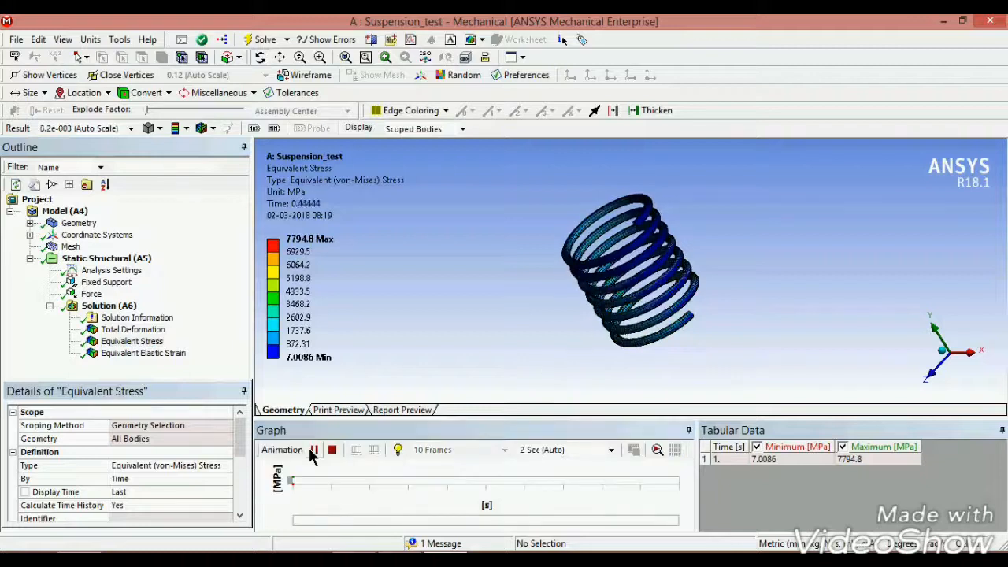
# Display the equivalent elastic strain result on the spring, play its animation and pause it
pyautogui.scroll(3, 734, 306)
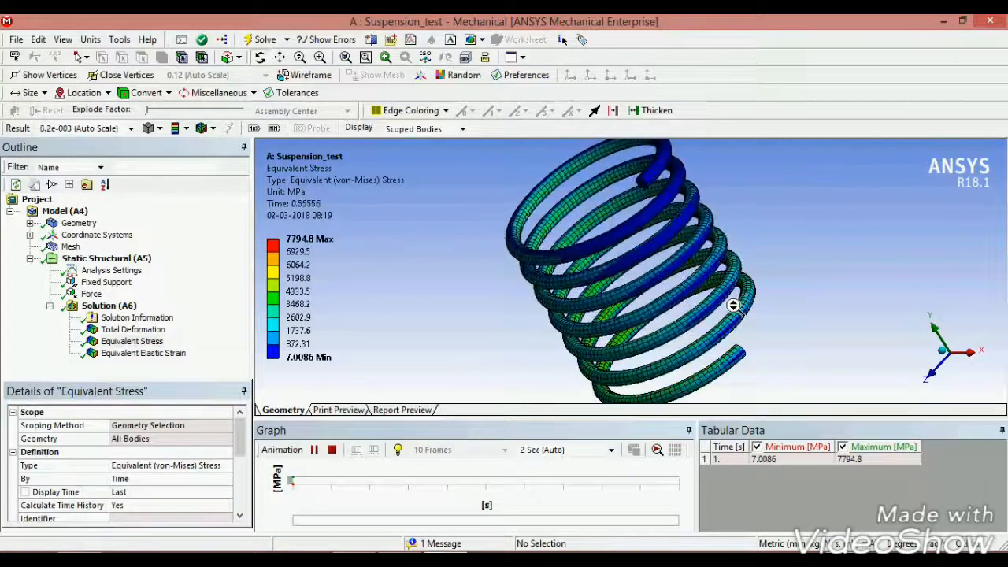
pyautogui.click(143, 353)
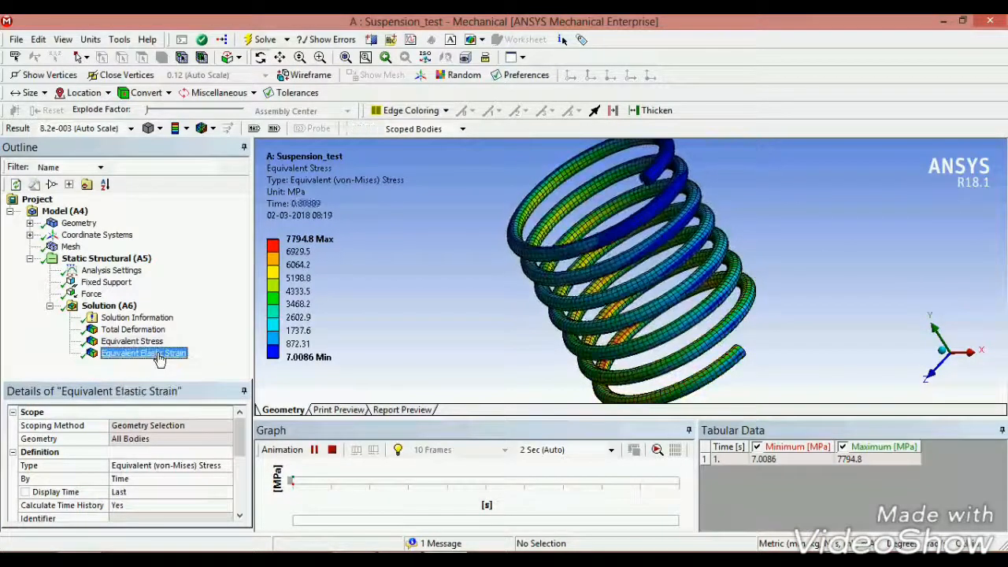
pyautogui.click(330, 454)
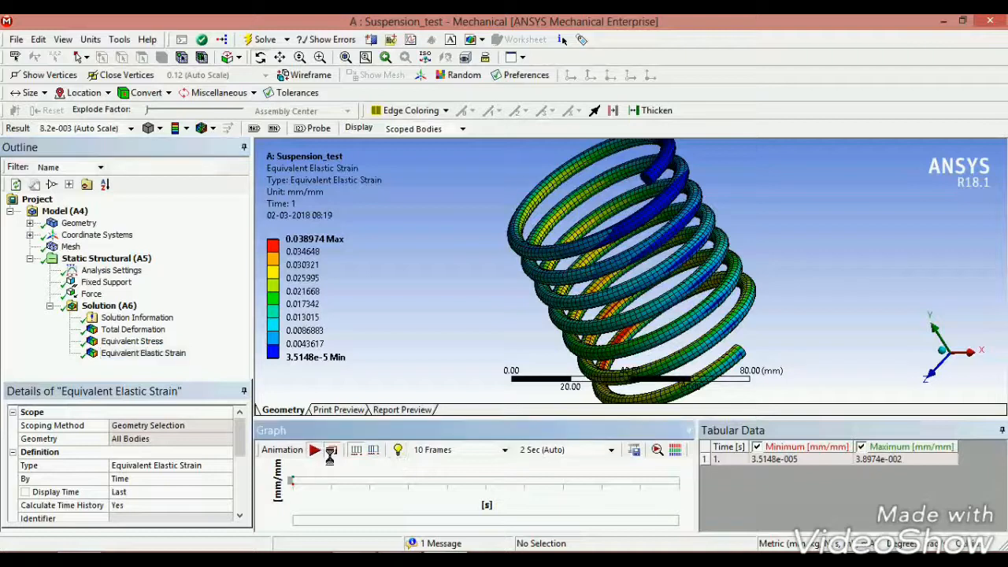
pyautogui.click(316, 450)
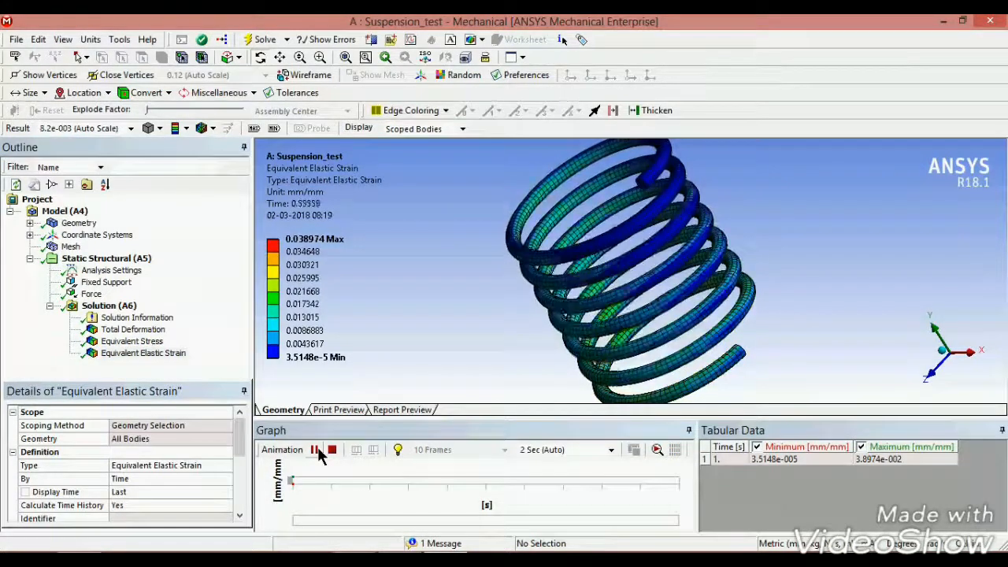
pyautogui.click(314, 450)
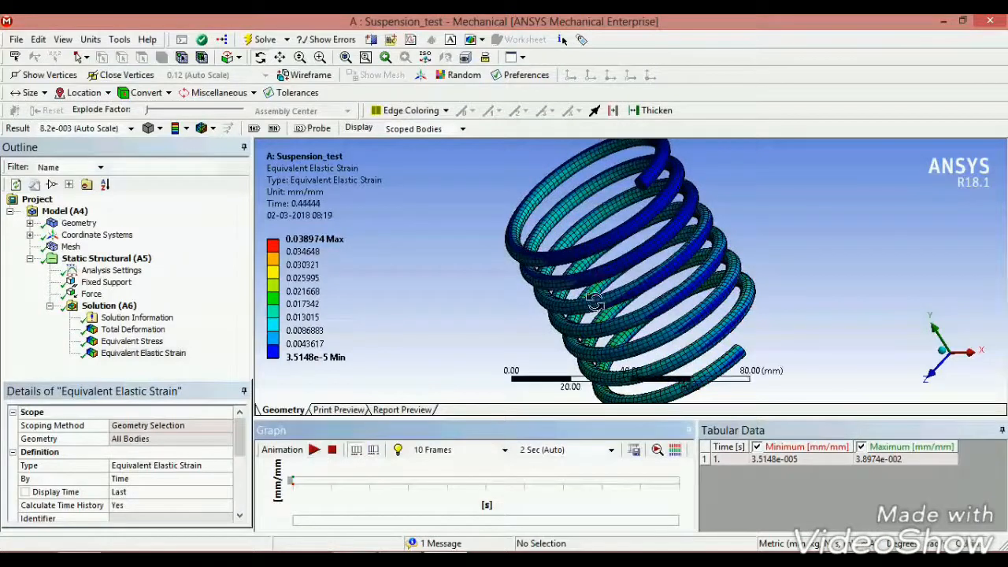
# Rescope the force from the wire's end face to the long outer face along the spring's upper coils
pyautogui.click(93, 293)
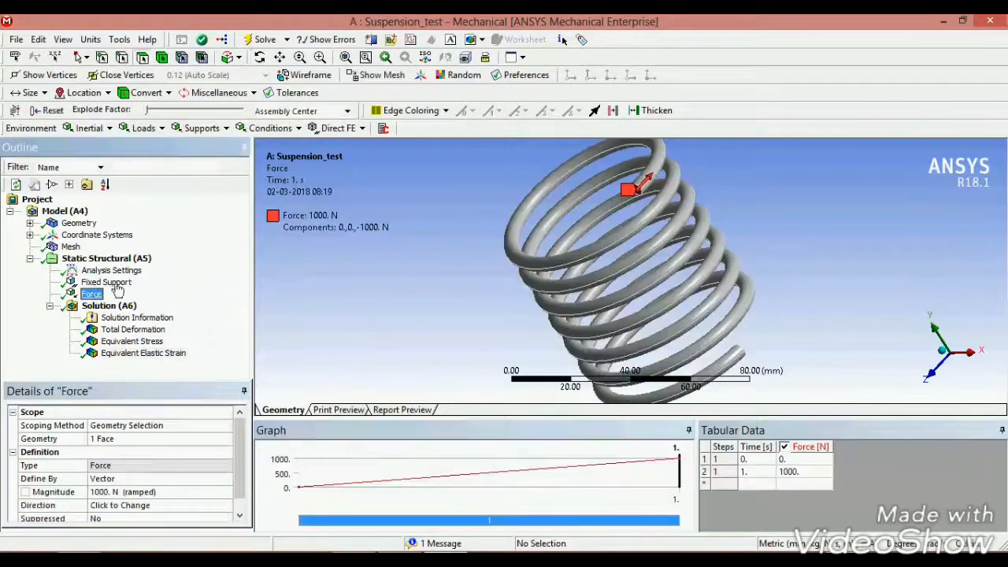
pyautogui.click(117, 443)
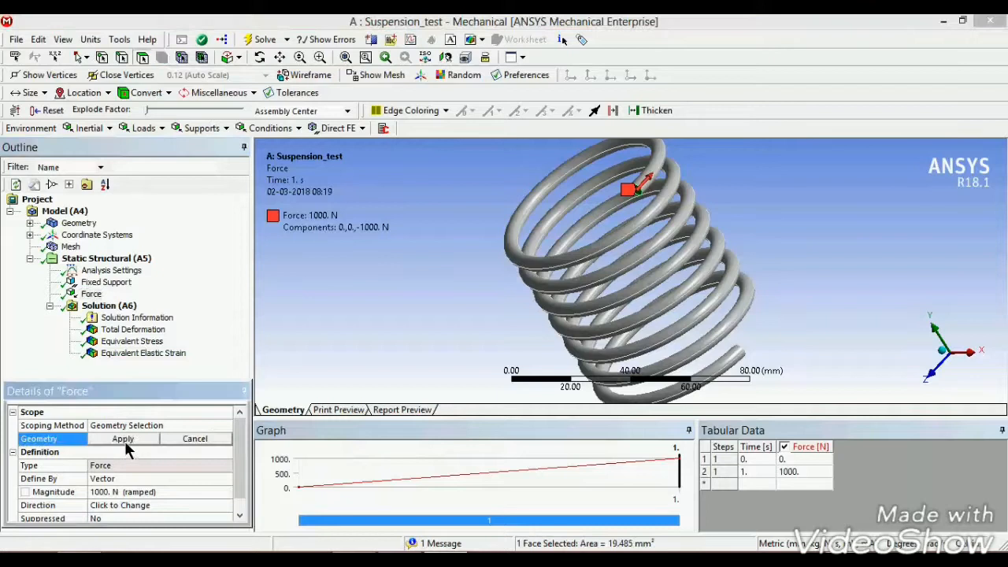
pyautogui.click(525, 216)
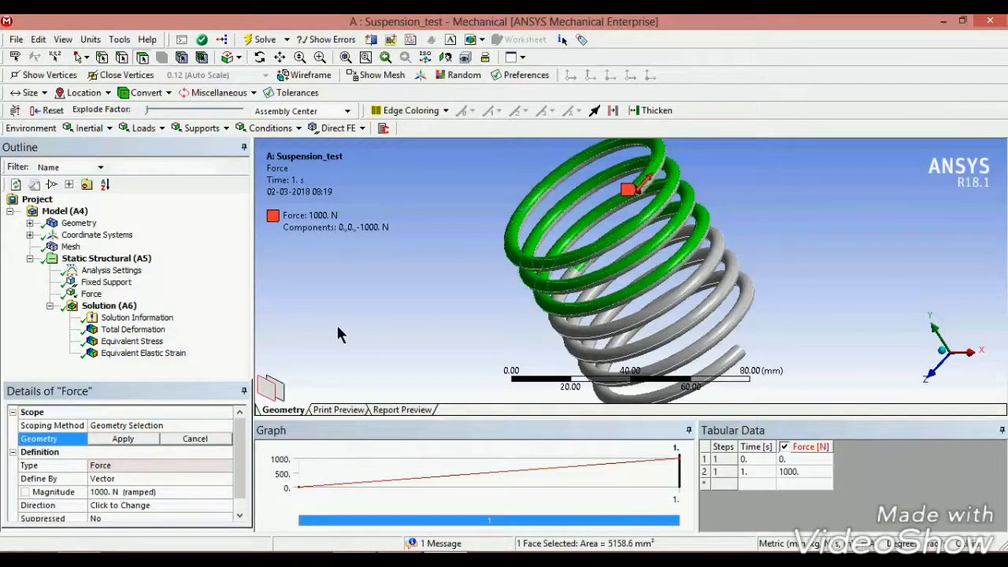
pyautogui.click(134, 439)
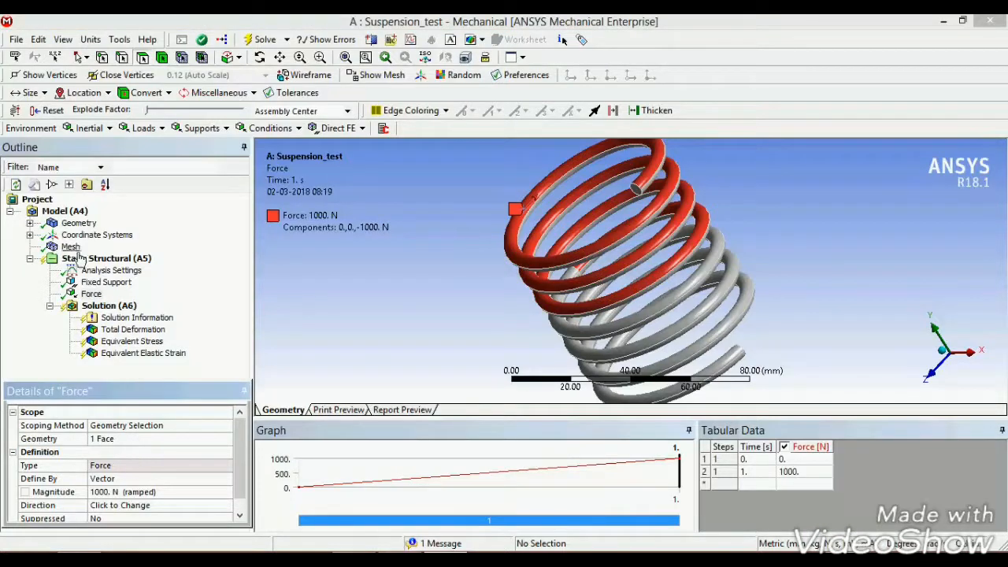
# Solve the analysis again with the rescoped force and dismiss the solver messages
pyautogui.click(104, 306)
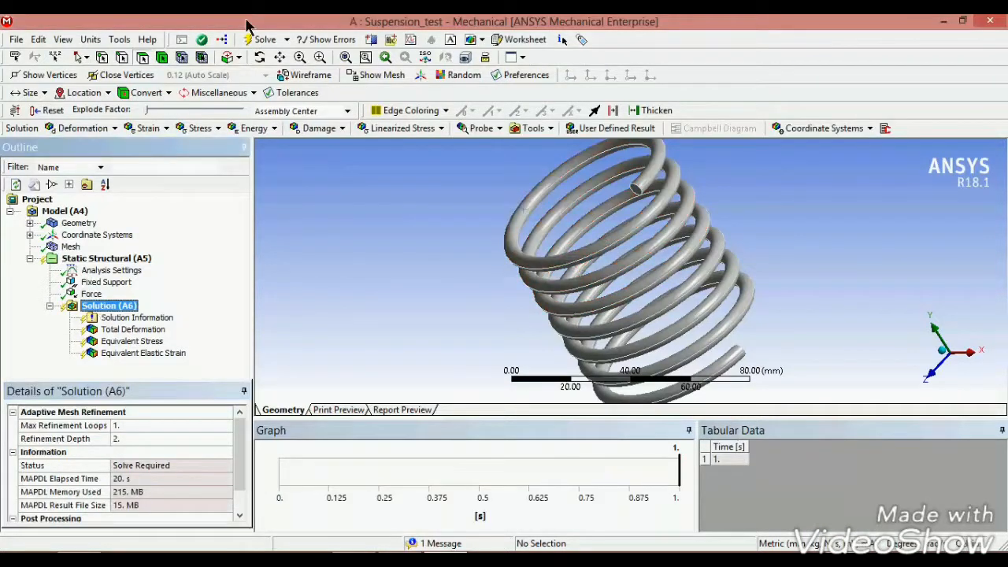
pyautogui.click(264, 40)
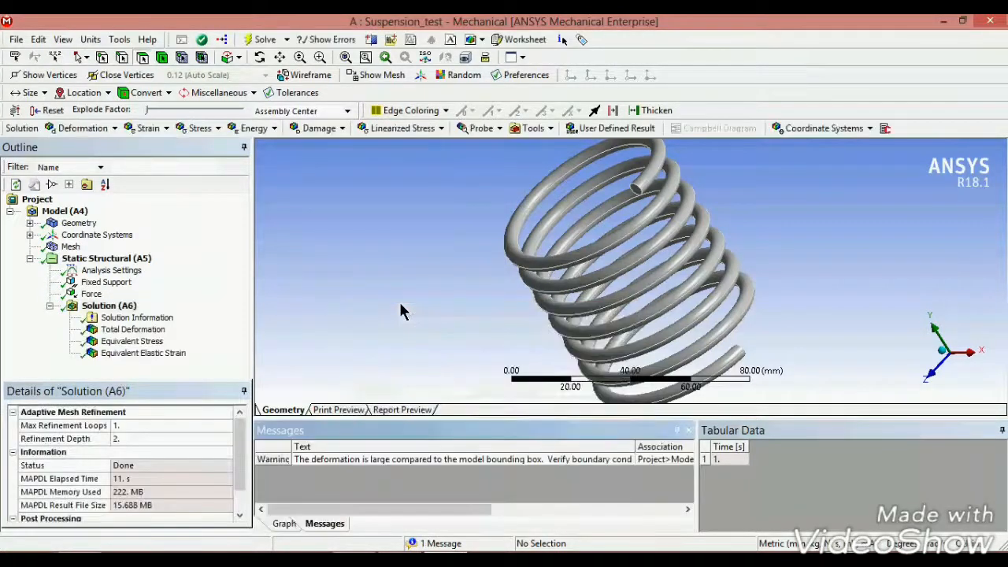
pyautogui.click(688, 431)
# Display the total deformation result, play its animation and inspect the spring up close and from the side
pyautogui.click(150, 331)
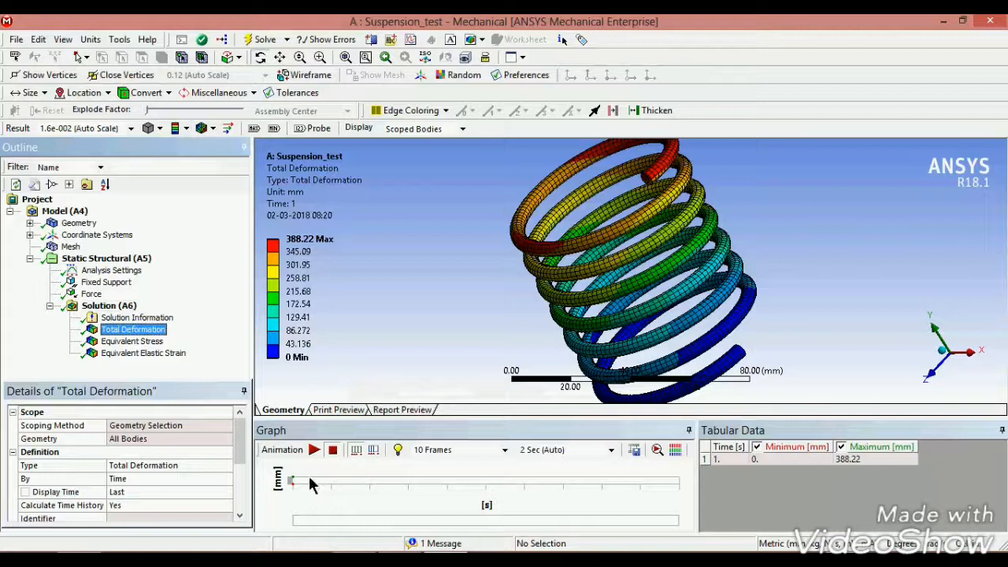
pyautogui.click(314, 450)
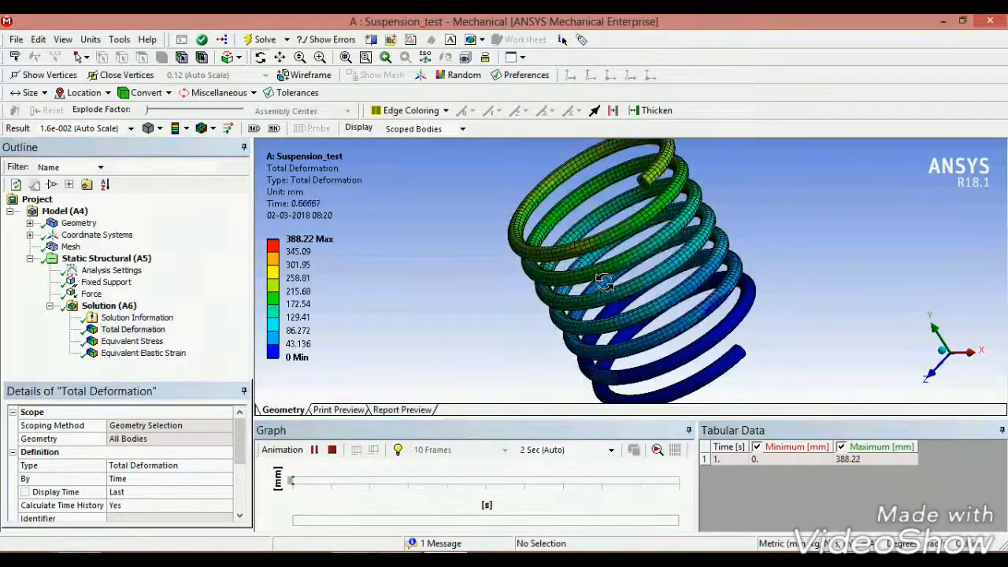
pyautogui.scroll(1, 687, 243)
pyautogui.scroll(2, 766, 242)
pyautogui.scroll(-3, 768, 243)
pyautogui.moveTo(709, 230); pyautogui.dragTo(690, 252, button='middle')
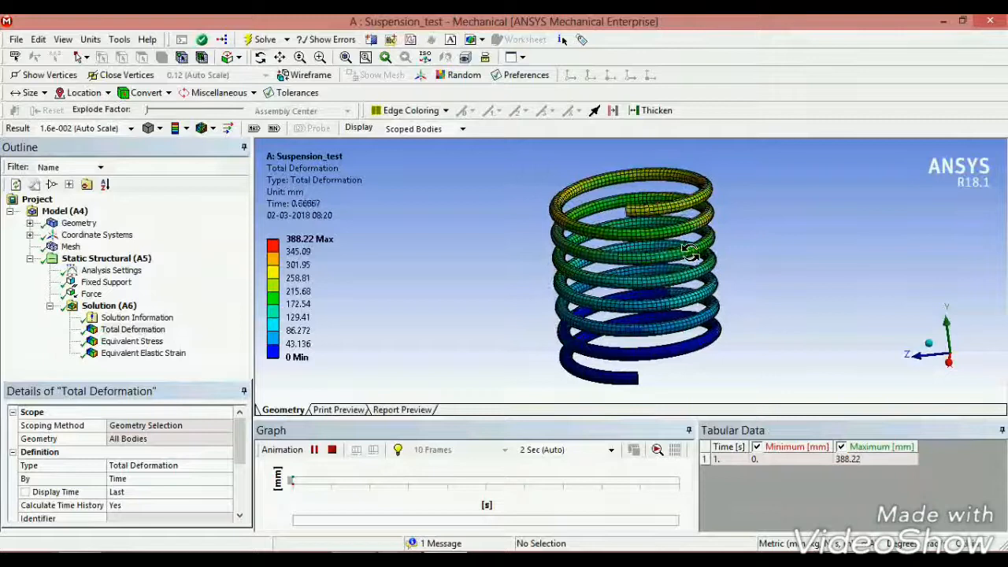
# Display and animate the equivalent stress result, enlarging the graphics area to show more of the spring
pyautogui.click(129, 343)
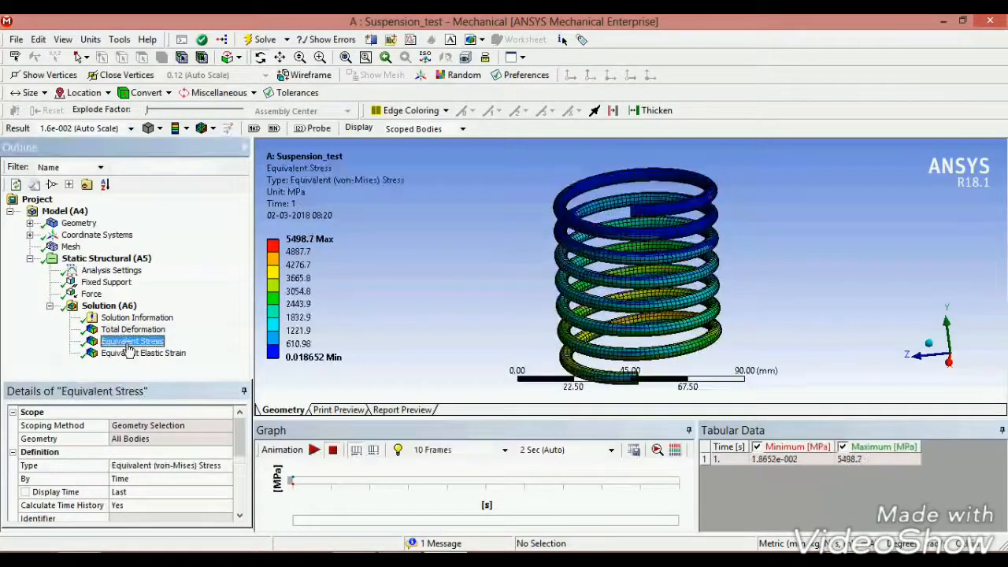
pyautogui.click(313, 450)
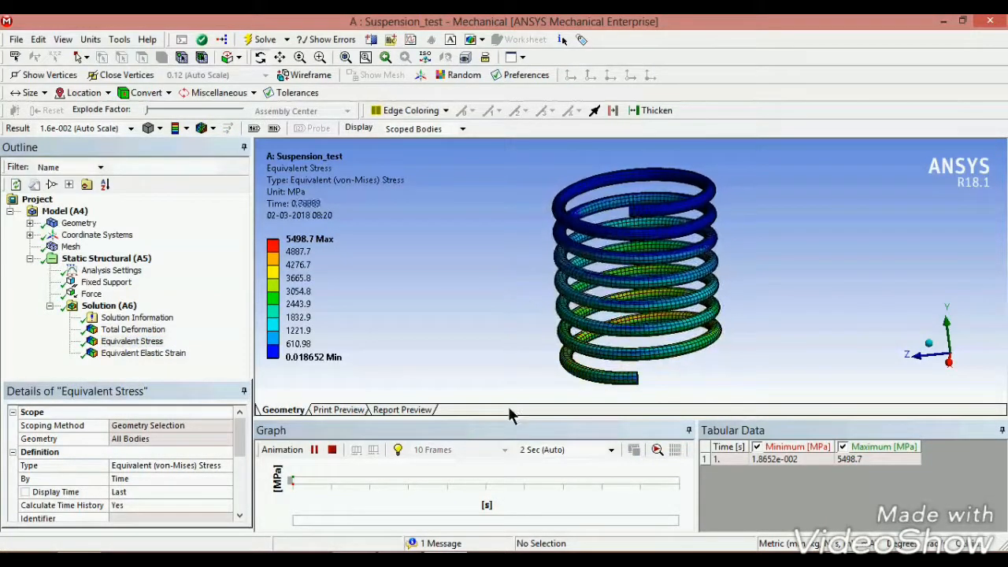
pyautogui.moveTo(529, 427); pyautogui.dragTo(532, 468)
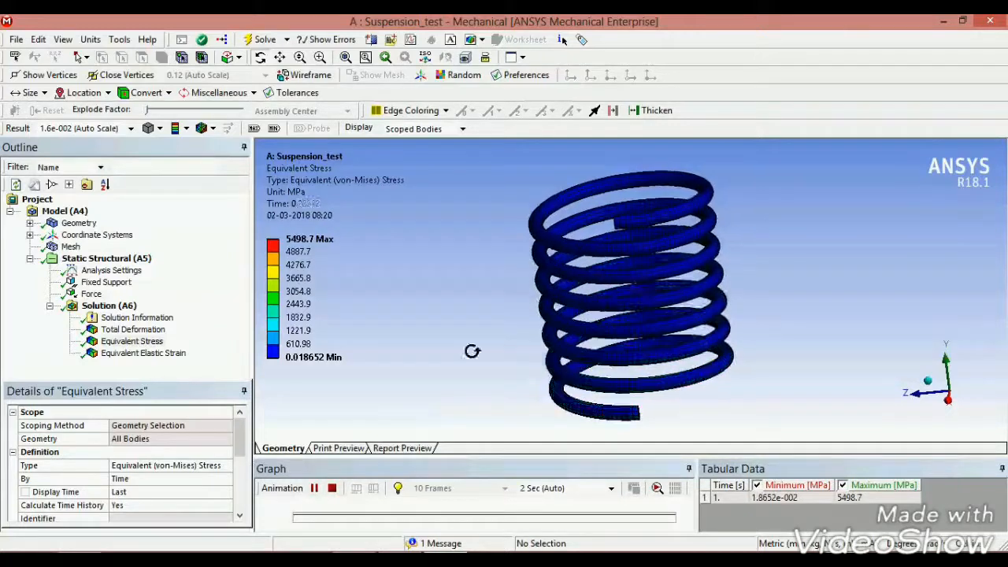
# Play the animation of the equivalent elastic strain result for the force on the upper coils, and pause it
pyautogui.click(166, 354)
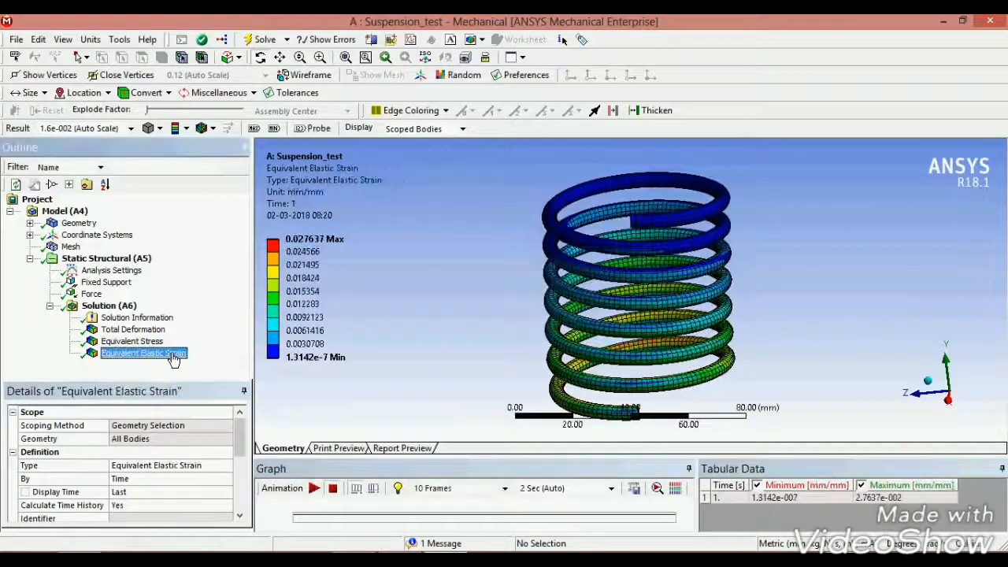
pyautogui.click(314, 489)
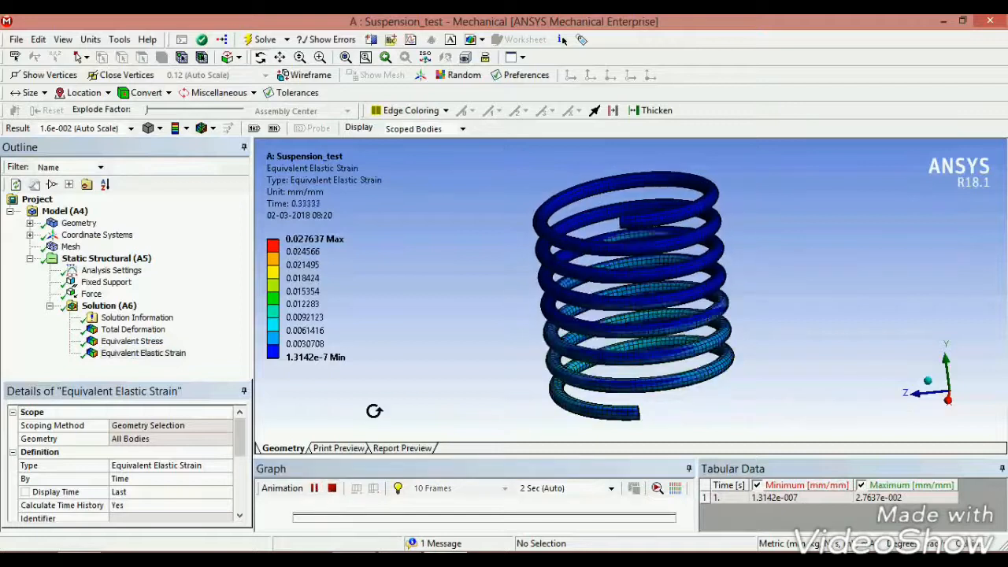
pyautogui.click(316, 492)
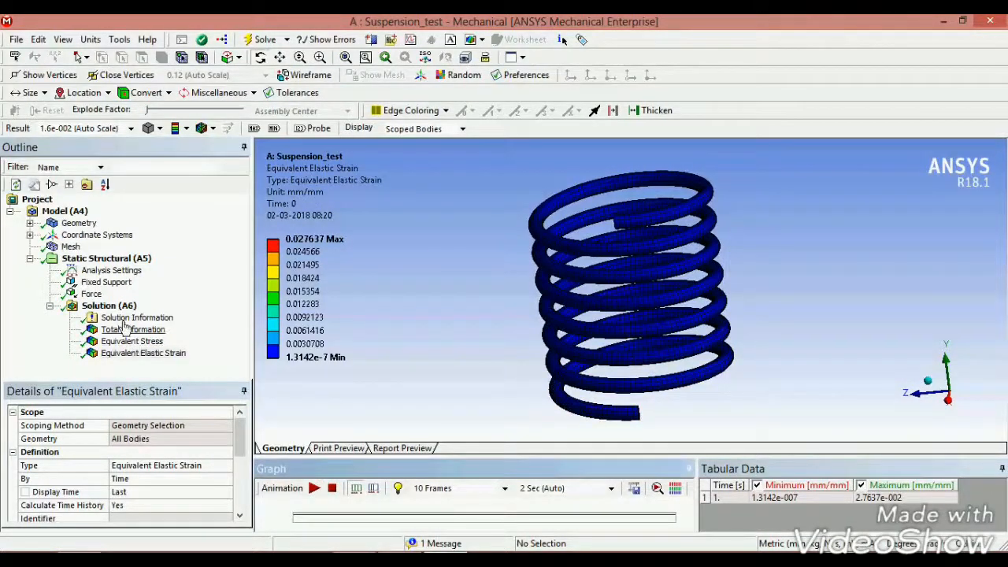
# Set the force magnitude to 500 N and solve the analysis again
pyautogui.click(91, 294)
pyautogui.click(119, 496)
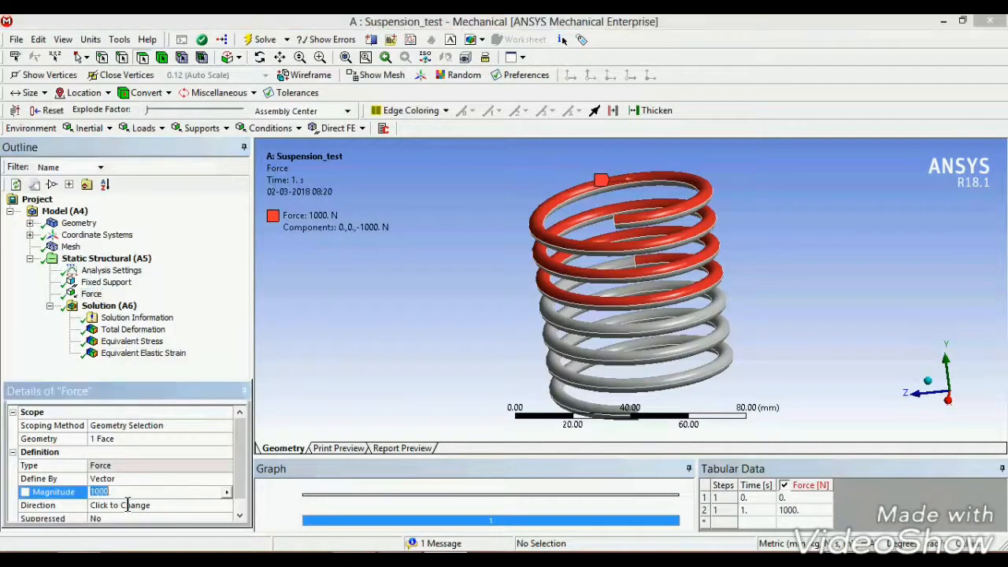
pyautogui.write('500')
pyautogui.press('Return')
pyautogui.click(109, 306)
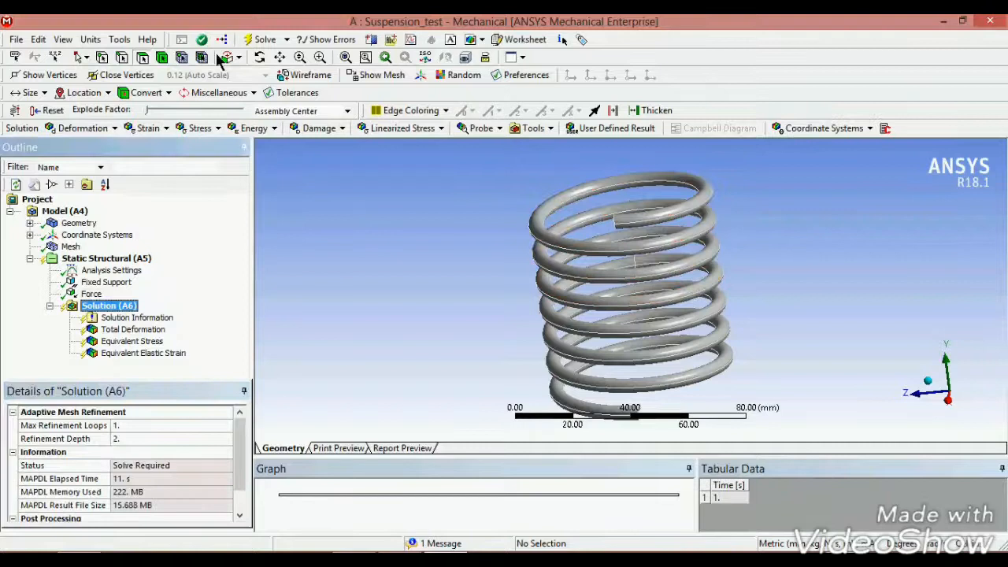
pyautogui.click(261, 39)
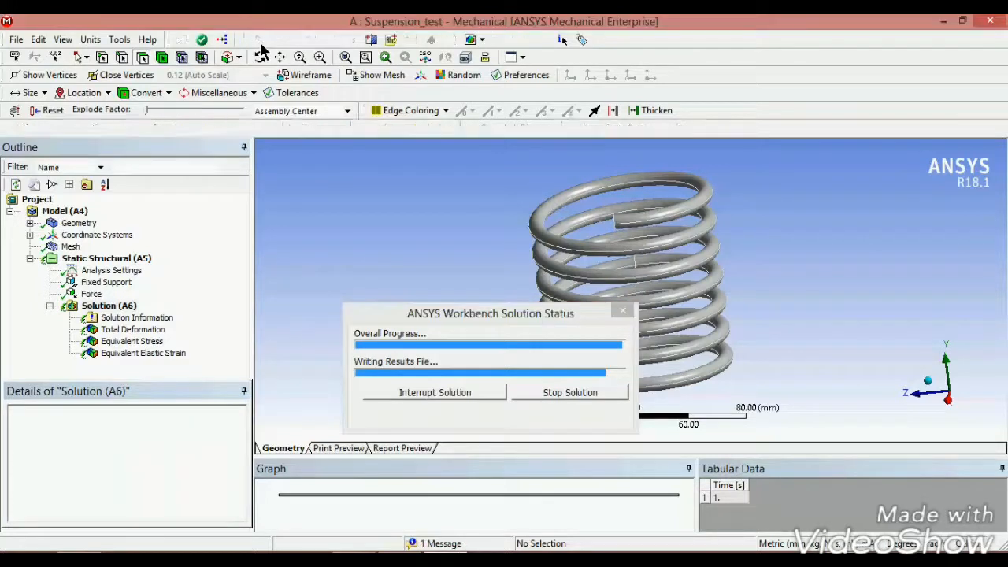
# Display the total deformation under 500 N, dismiss the solver messages and play the animation
pyautogui.click(151, 331)
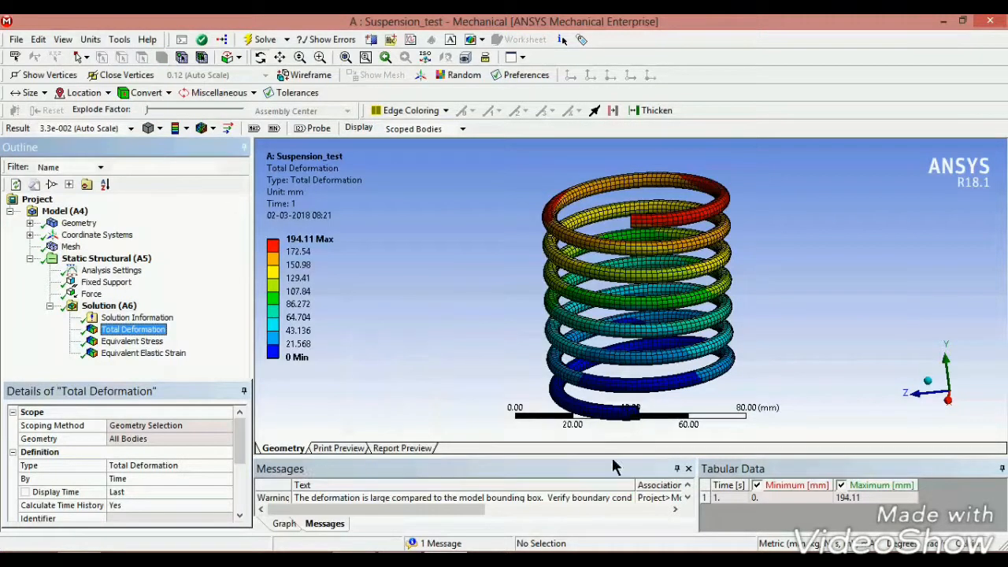
pyautogui.click(689, 470)
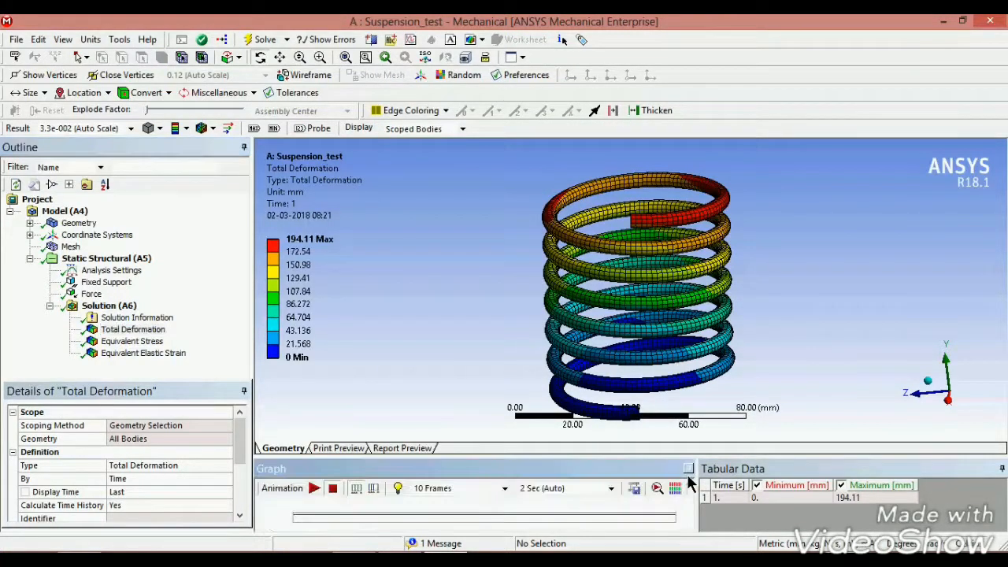
pyautogui.click(312, 491)
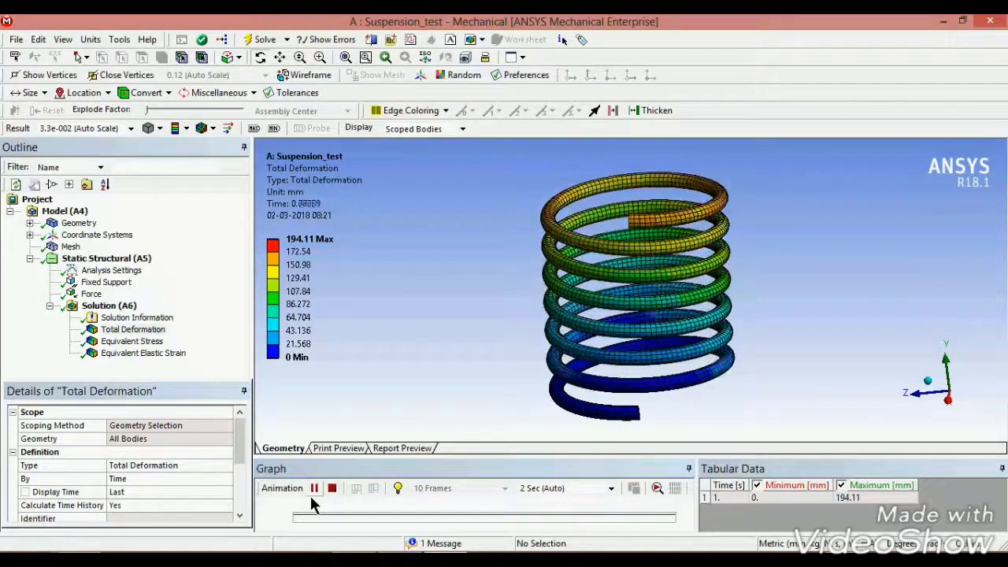
pyautogui.click(154, 332)
# Display and animate the equivalent stress and the equivalent elastic strain results for the 500 N load
pyautogui.click(120, 342)
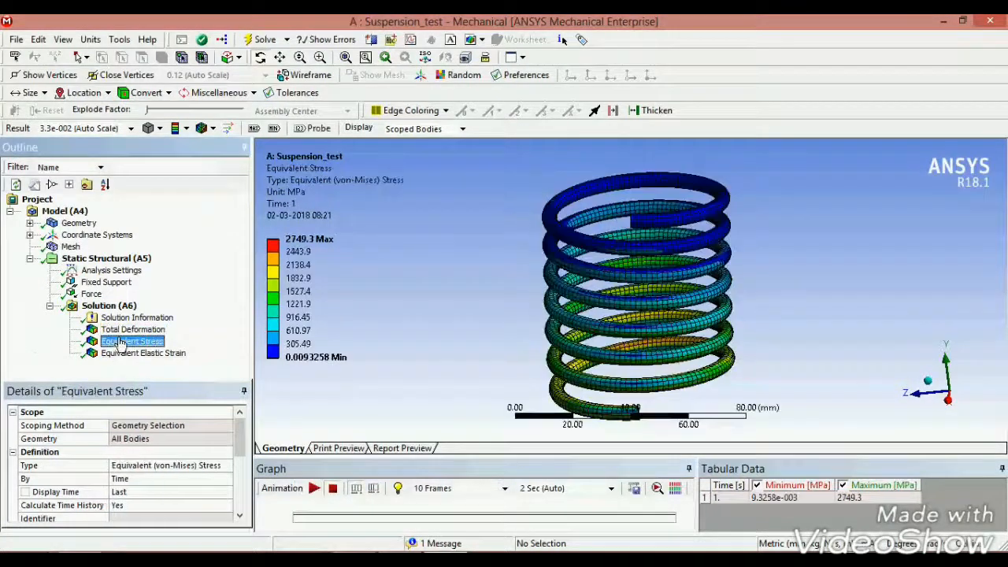
pyautogui.click(315, 490)
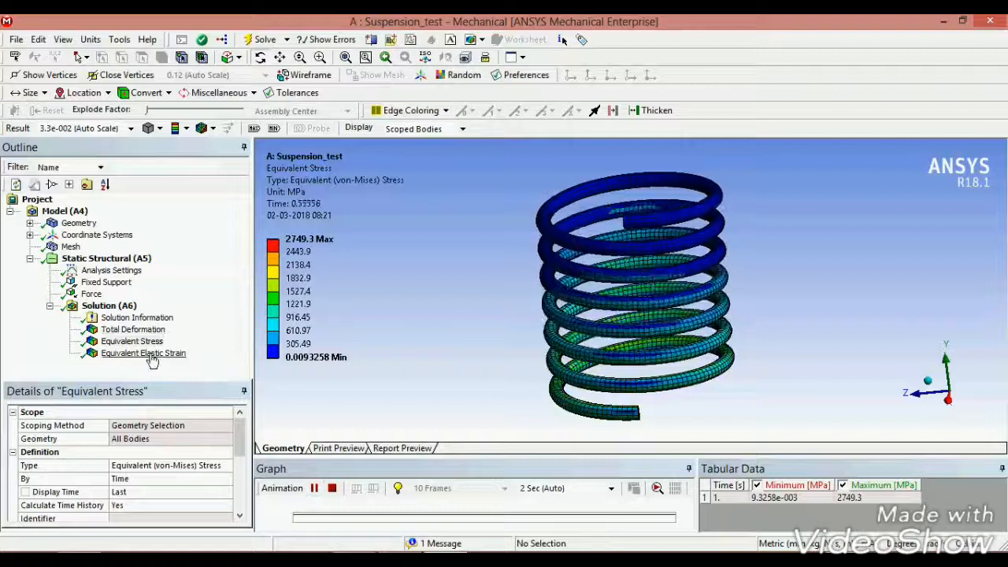
pyautogui.click(152, 354)
pyautogui.click(315, 490)
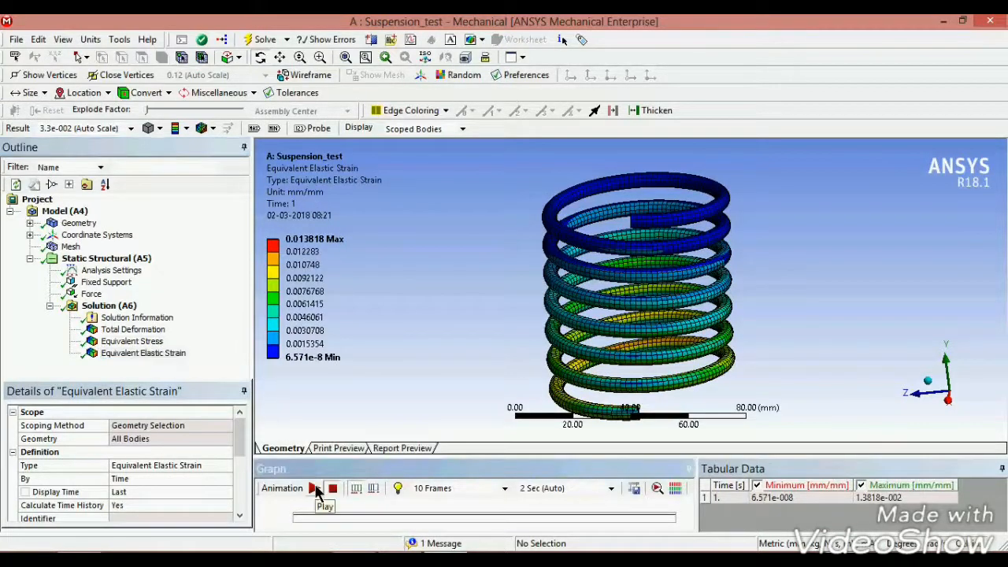